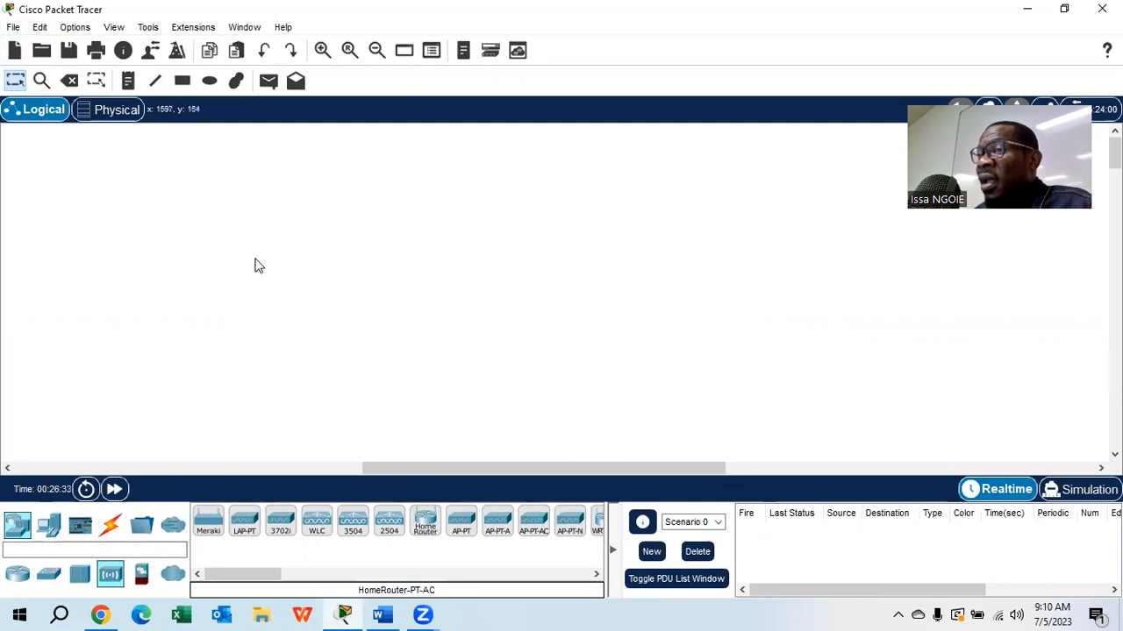
left_click(13, 28)
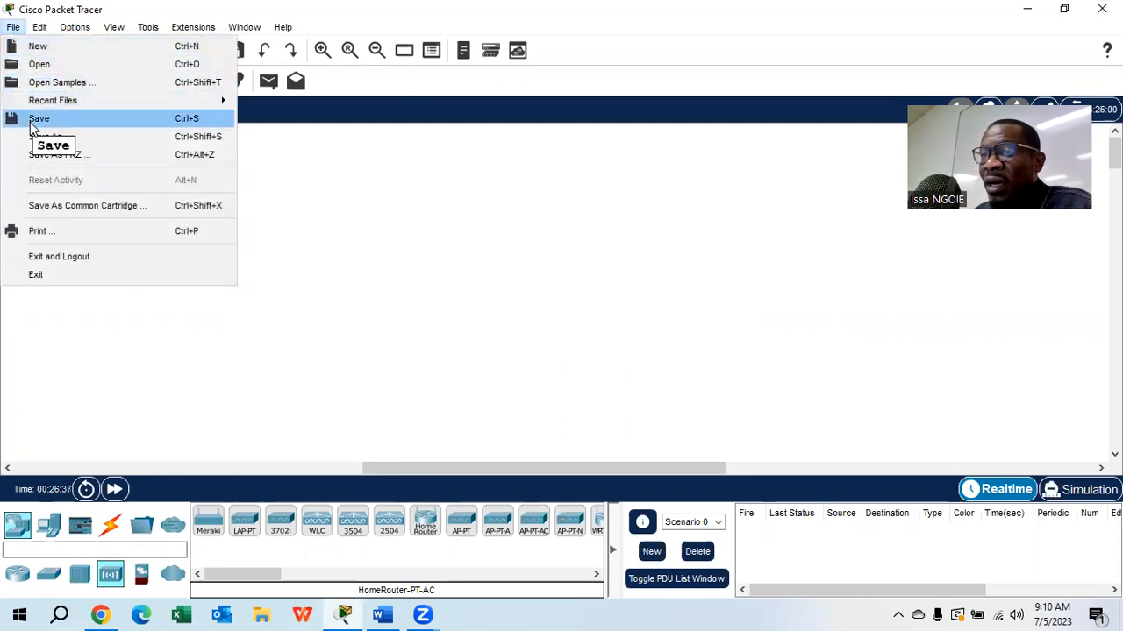
left_click(511, 273)
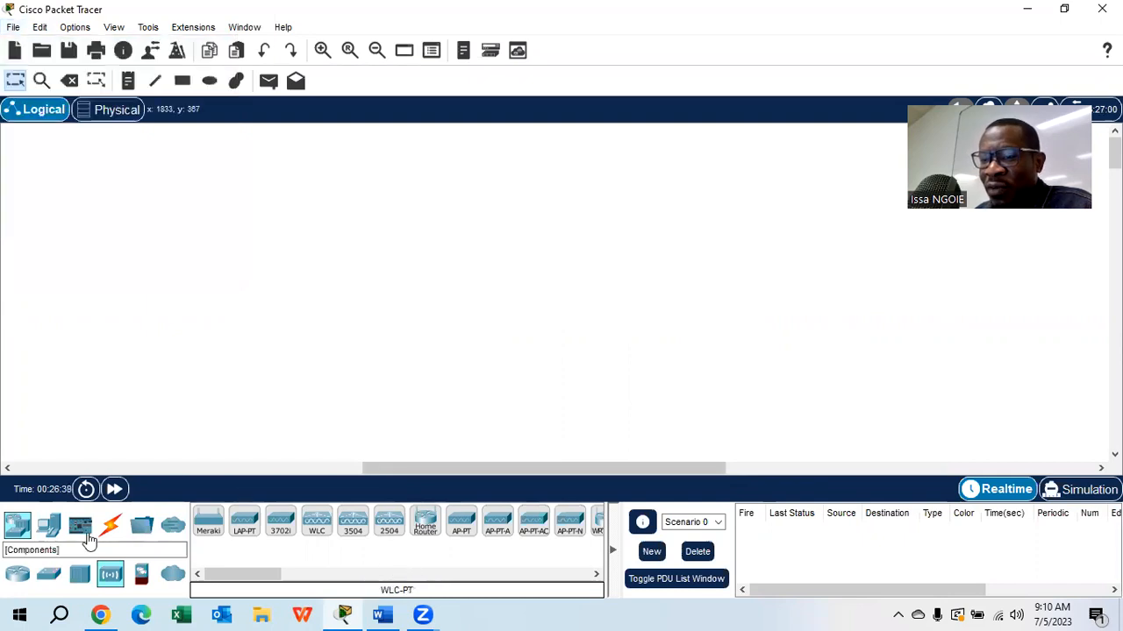
- Place a 2960 switch in the middle of the empty logical workspace
left_click(42, 525)
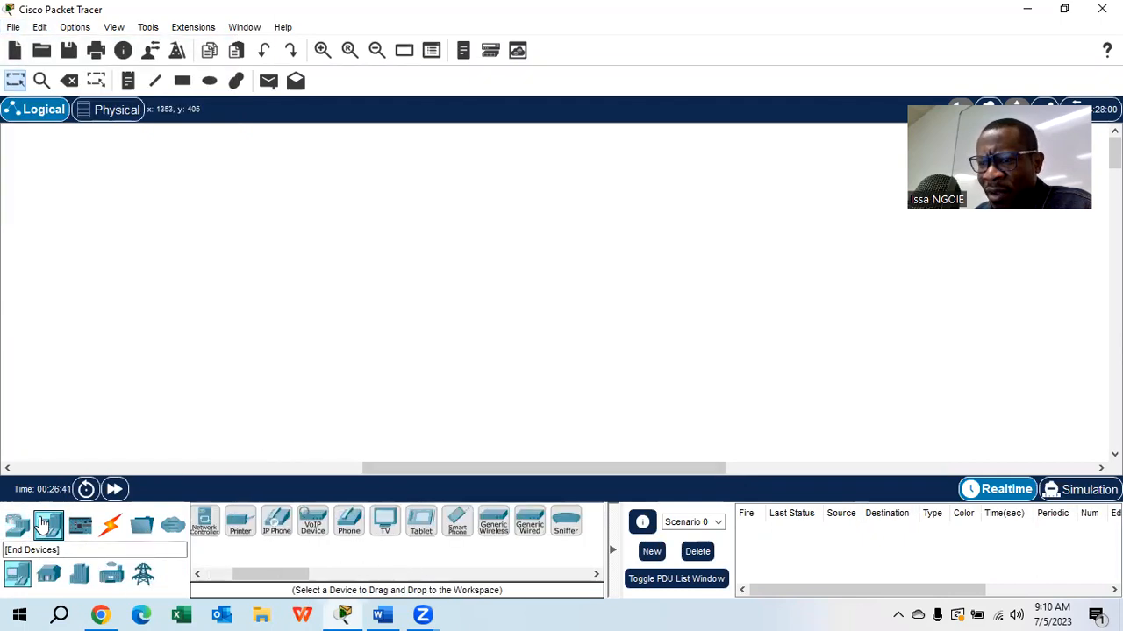
left_click(21, 532)
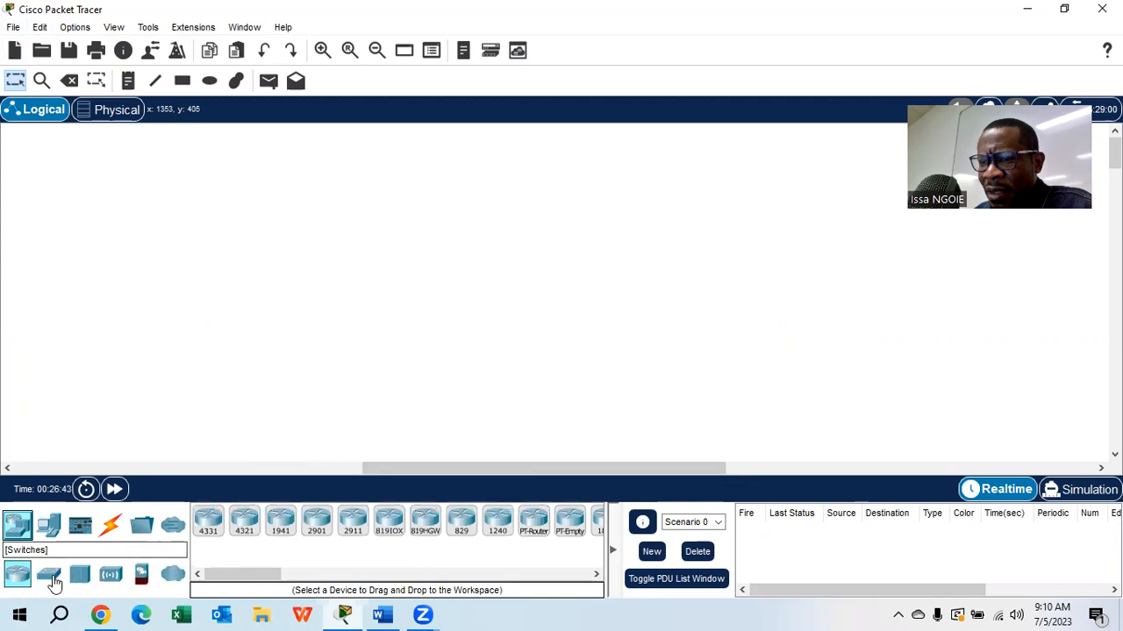
left_click(48, 573)
left_click_drag(208, 524, 456, 246)
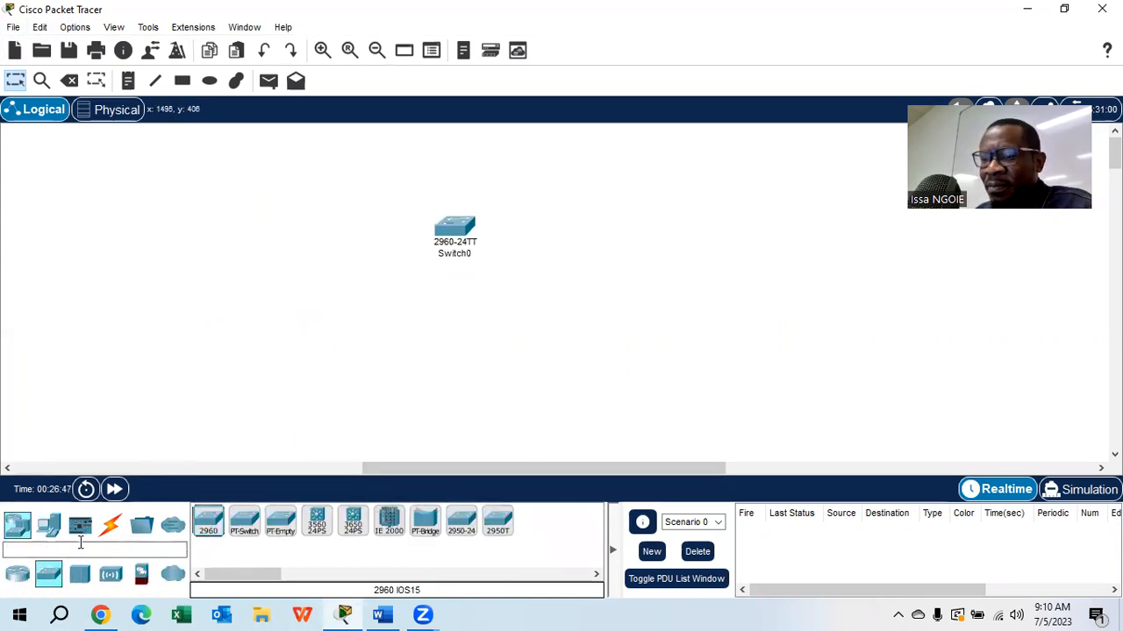
- Add a PC to the left of the switch, a laptop to its right, and a second PC below the first
left_click(49, 524)
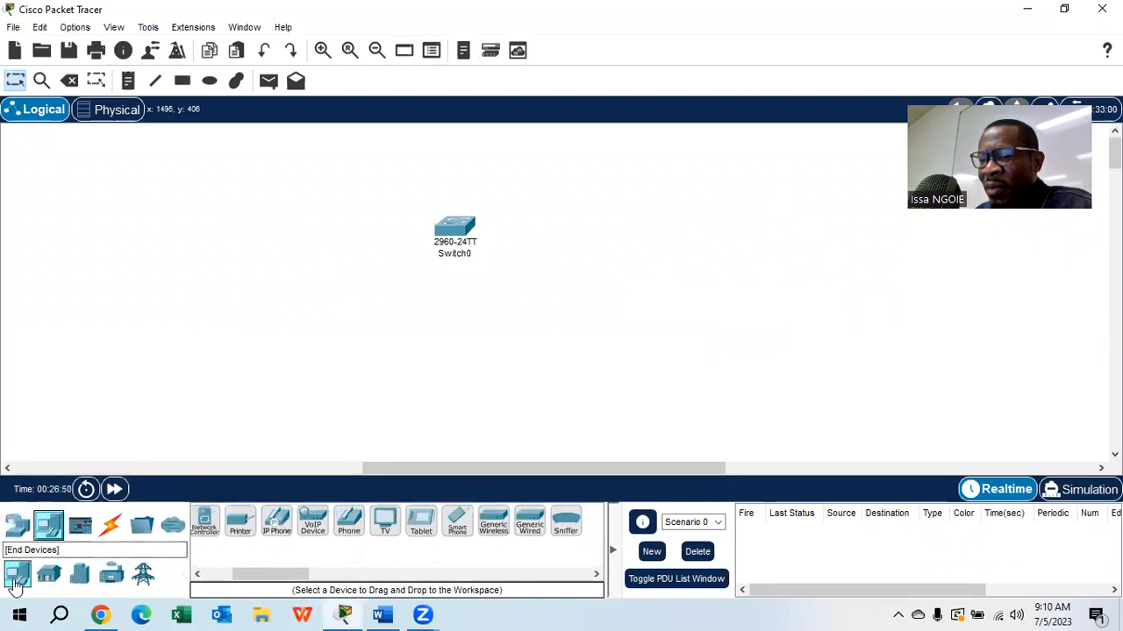
left_click(219, 576)
left_click_drag(220, 518, 226, 235)
left_click_drag(246, 525, 688, 230)
left_click_drag(211, 525, 219, 344)
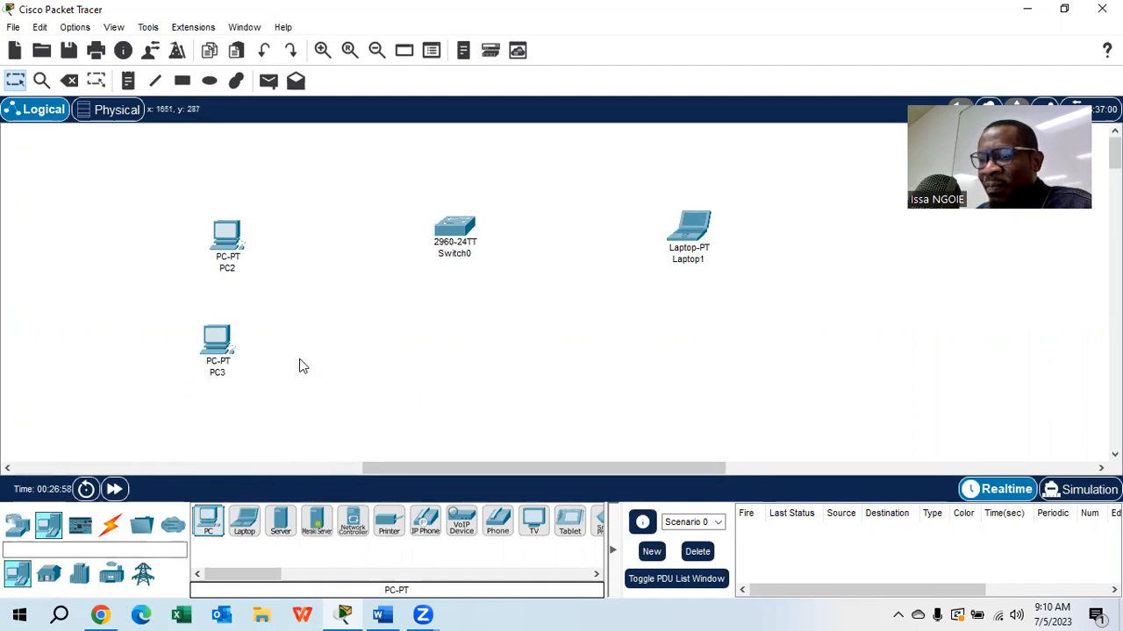
- Connect PC2's FastEthernet0 to the switch's FastEthernet0/1 with a copper straight-through cable
left_click(109, 525)
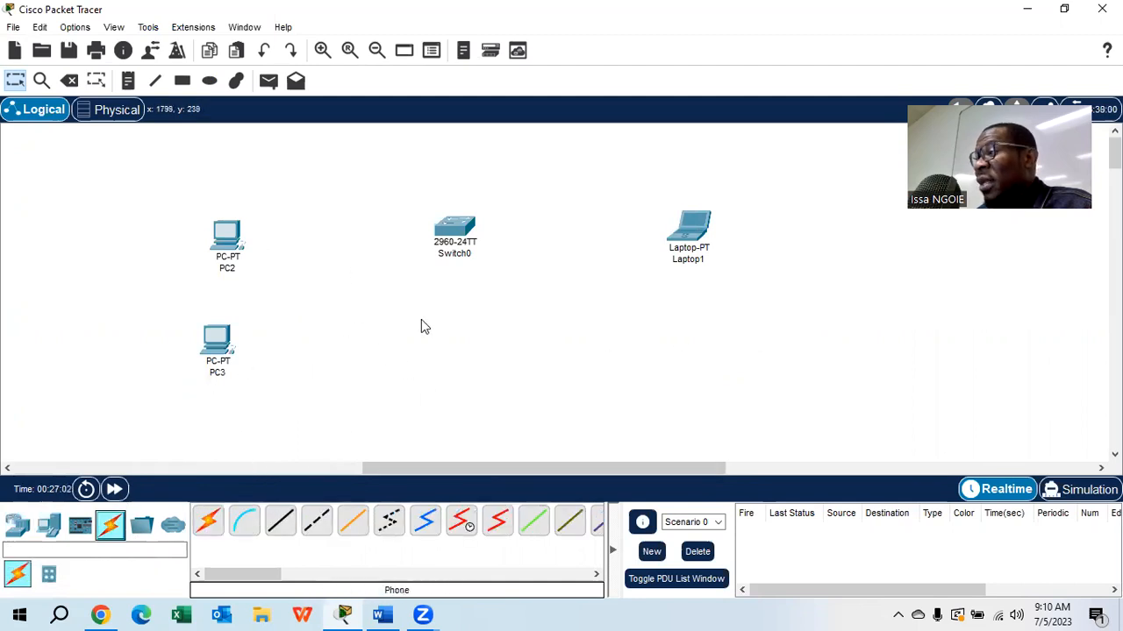
left_click(281, 521)
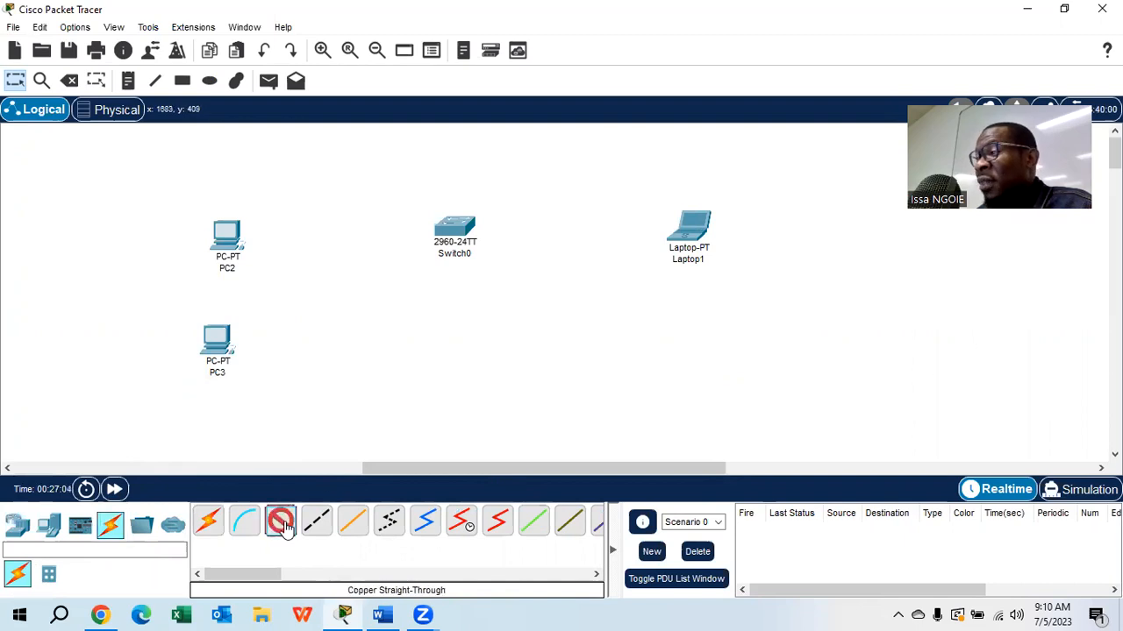
left_click(224, 235)
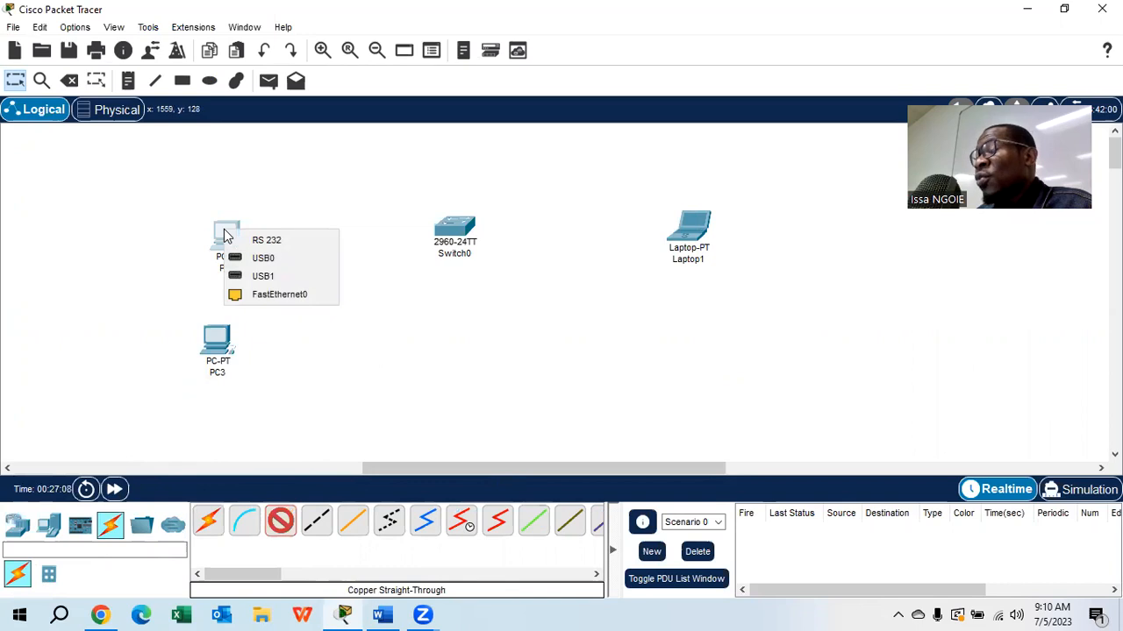
left_click(263, 295)
left_click(449, 226)
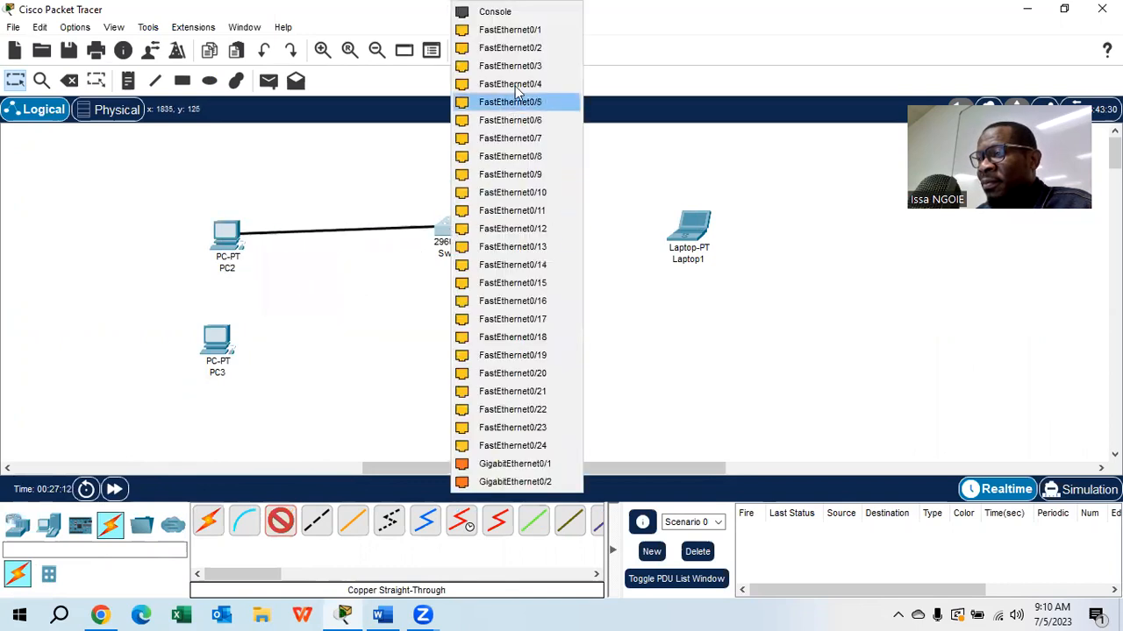
left_click(505, 29)
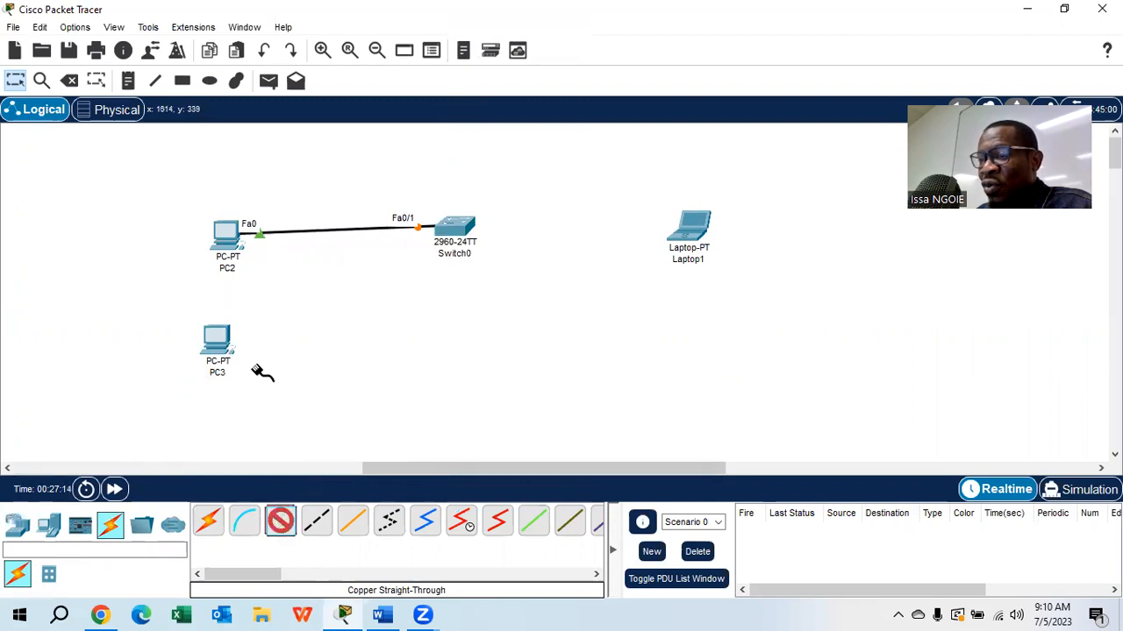
- Connect PC3's FastEthernet0 to the switch's FastEthernet0/2 with a copper straight-through cable
left_click(224, 338)
left_click(281, 399)
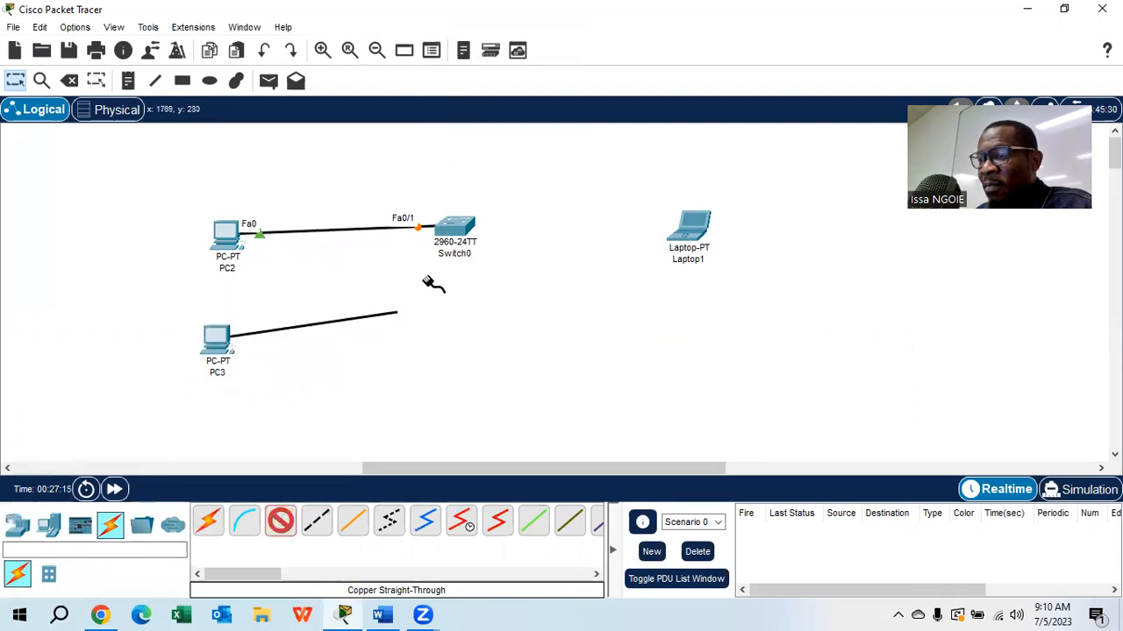
left_click(451, 230)
left_click(534, 31)
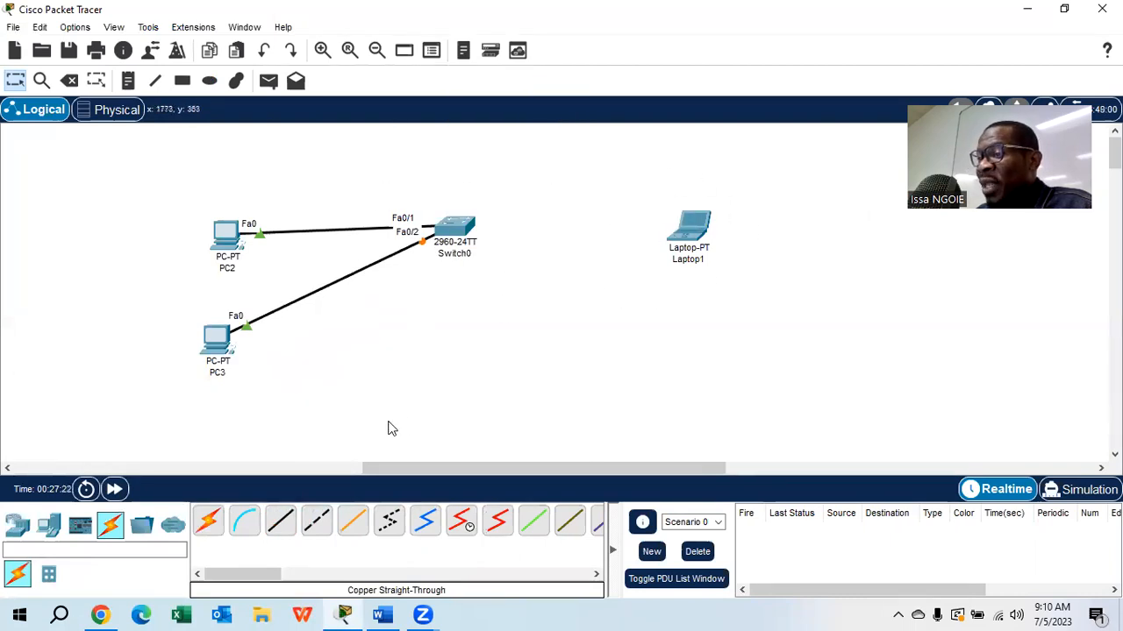
- Run a console cable from the laptop's RS 232 port to the switch's console port
left_click(246, 526)
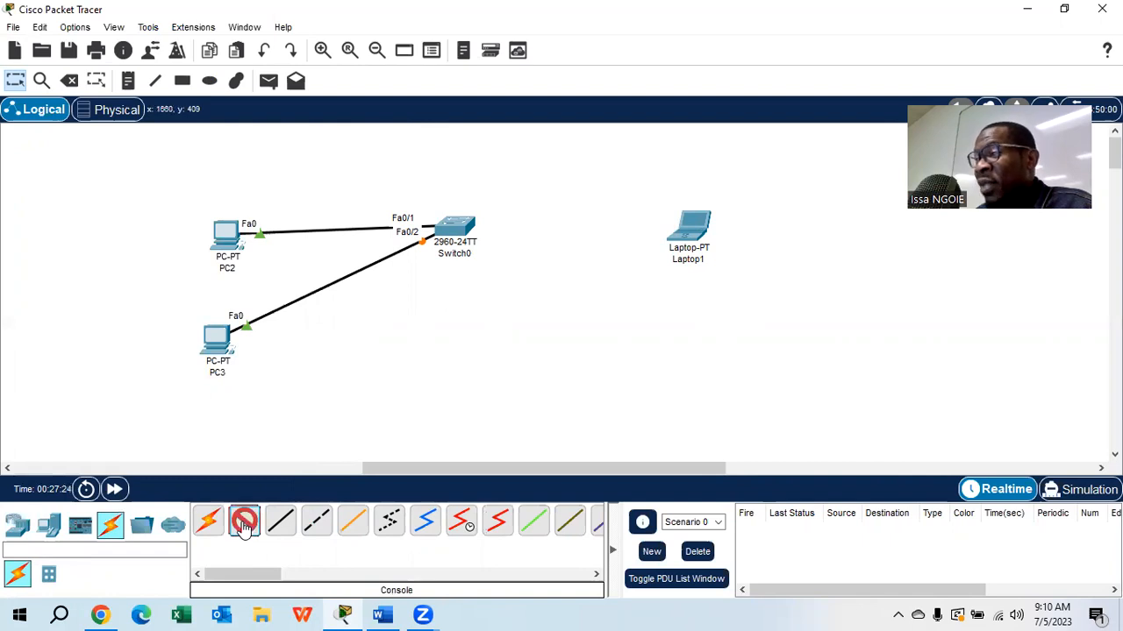
left_click(683, 234)
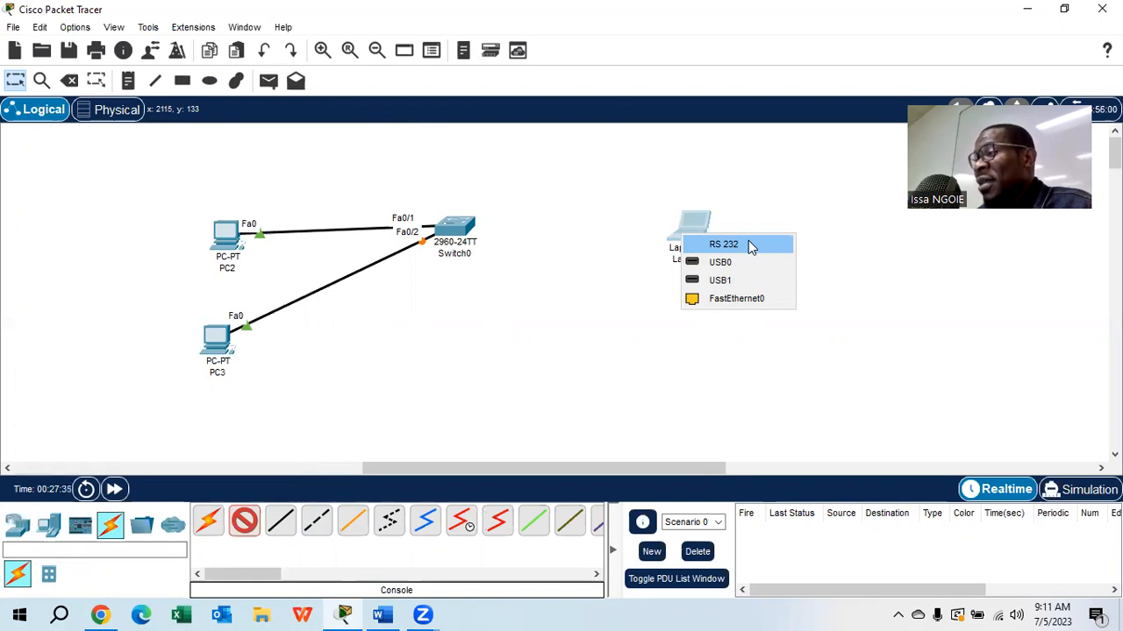
left_click(750, 245)
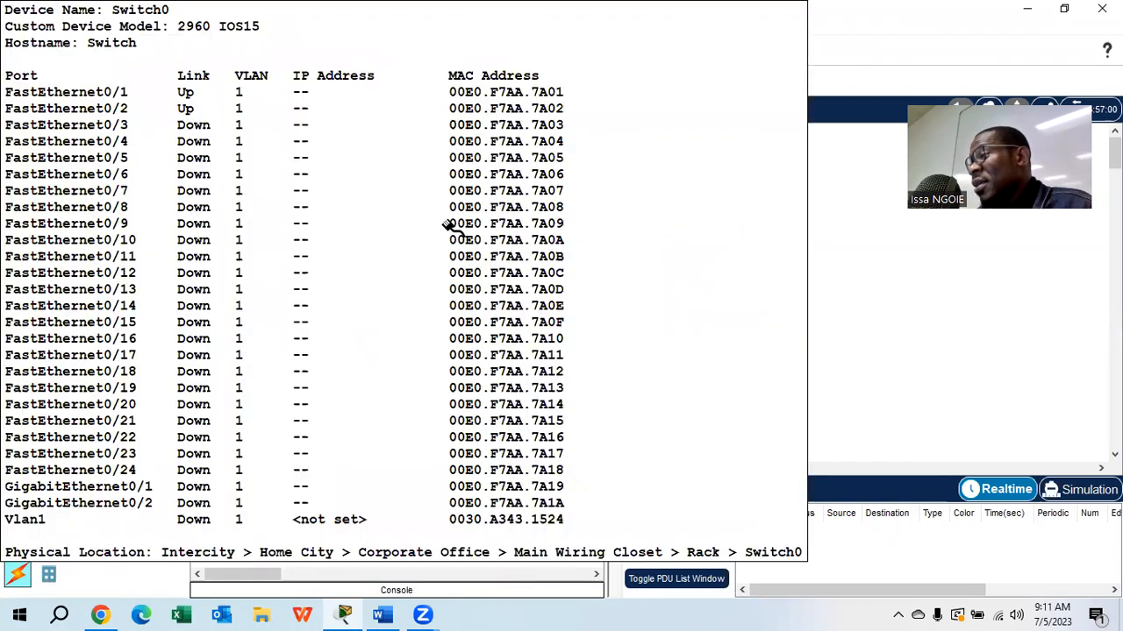
left_click(450, 226)
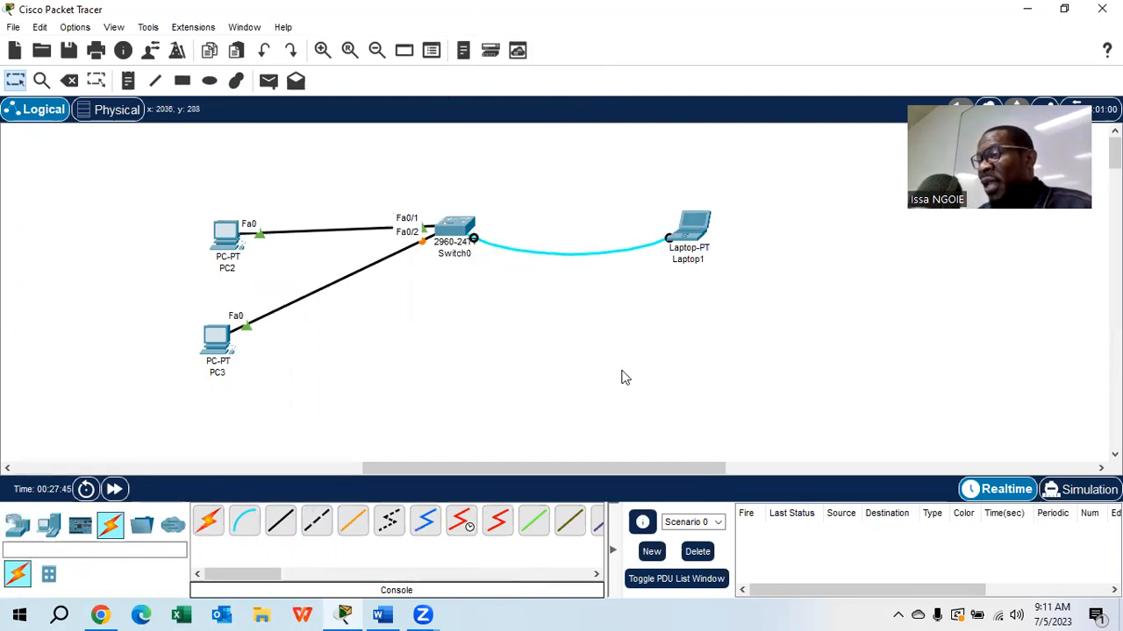
- Open a terminal session from the laptop to the switch with the default settings, bring up the command prompt, and widen the window
left_click(692, 231)
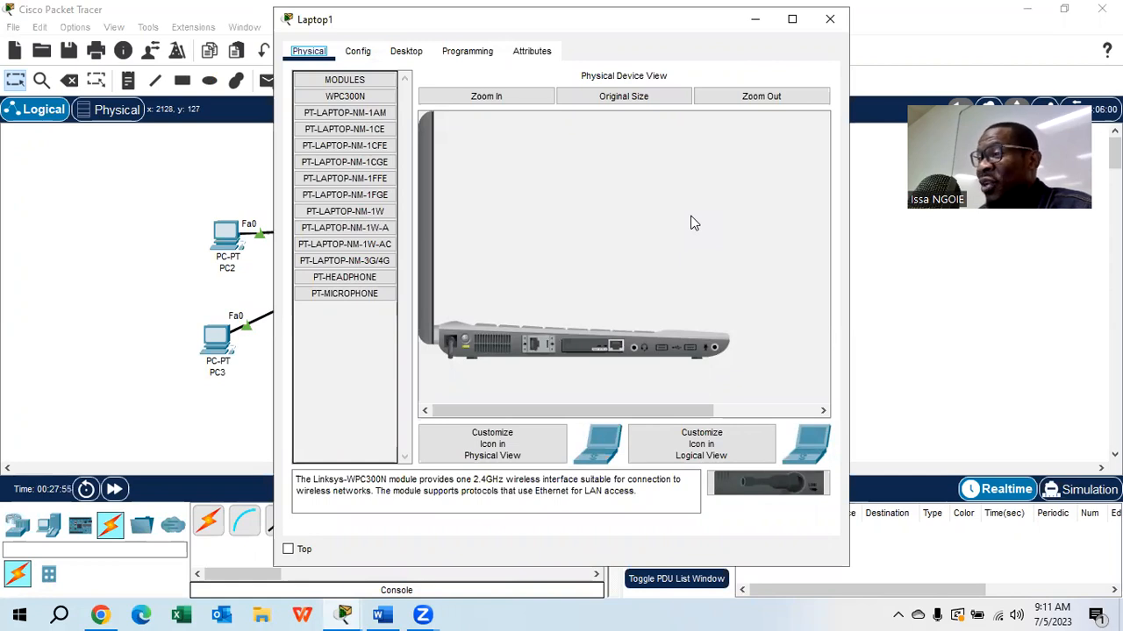
left_click(402, 55)
left_click(566, 137)
left_click(800, 235)
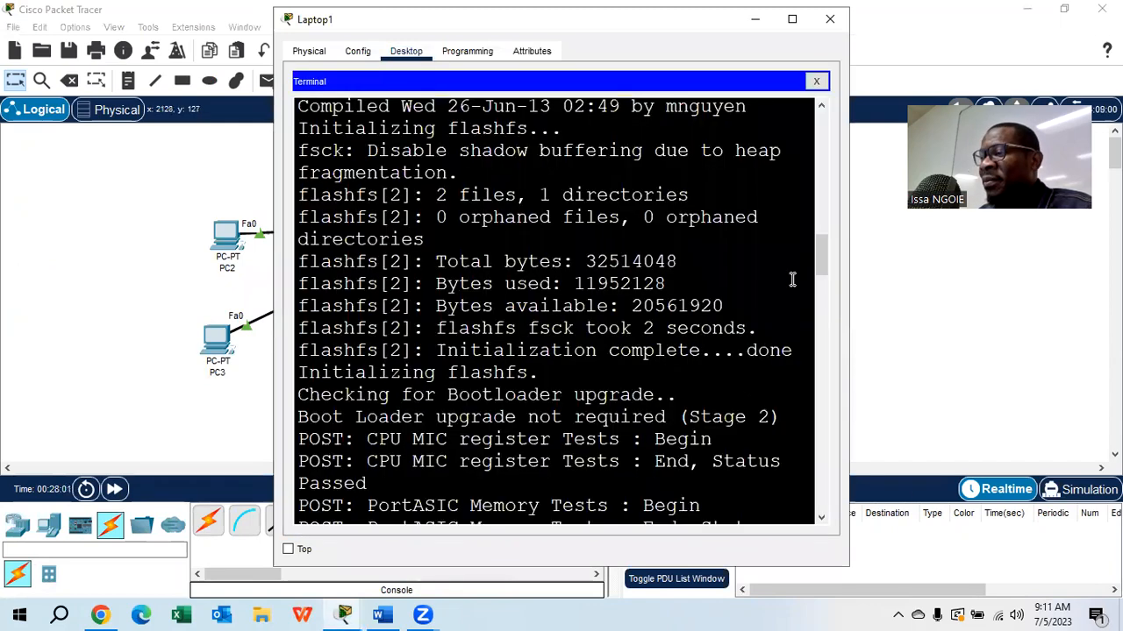
key("Return")
key("Return")
key("Return")
key("Return")
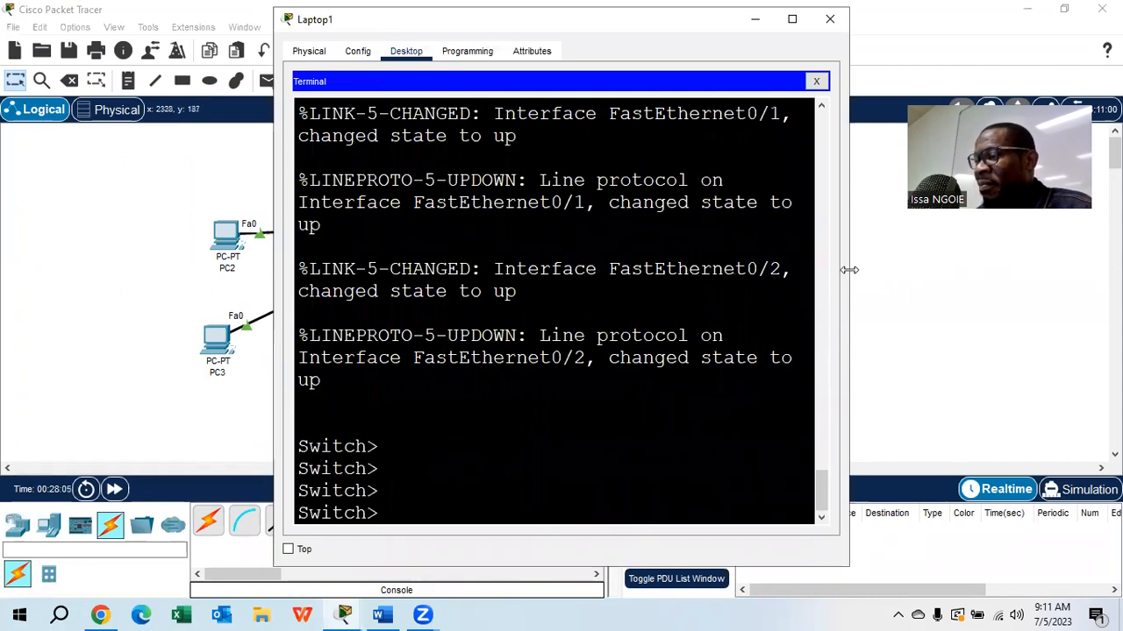
left_click_drag(849, 270, 1057, 270)
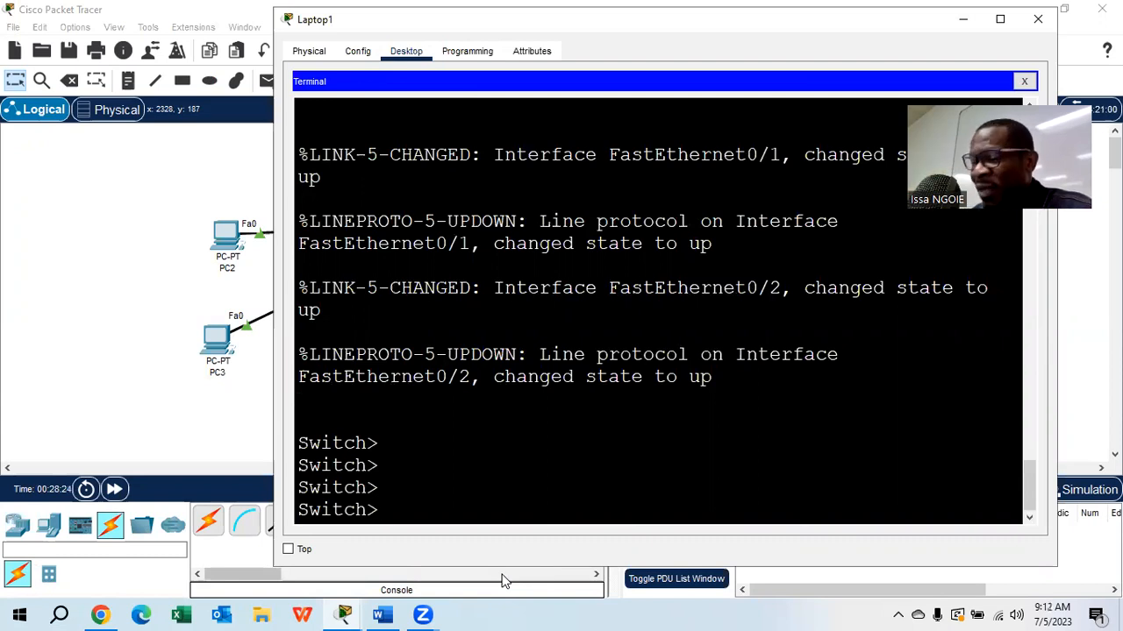
- Enter privileged mode with ENABLE and global configuration mode with CONFIGURE TERMINAL on the switch
type("ENA")
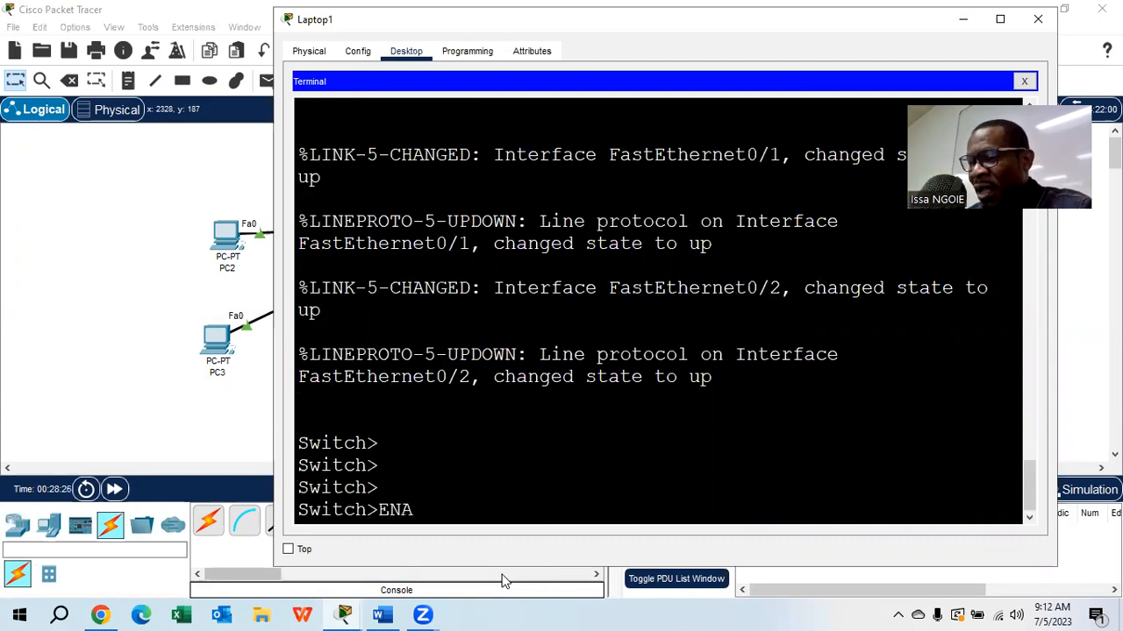
type("BLE")
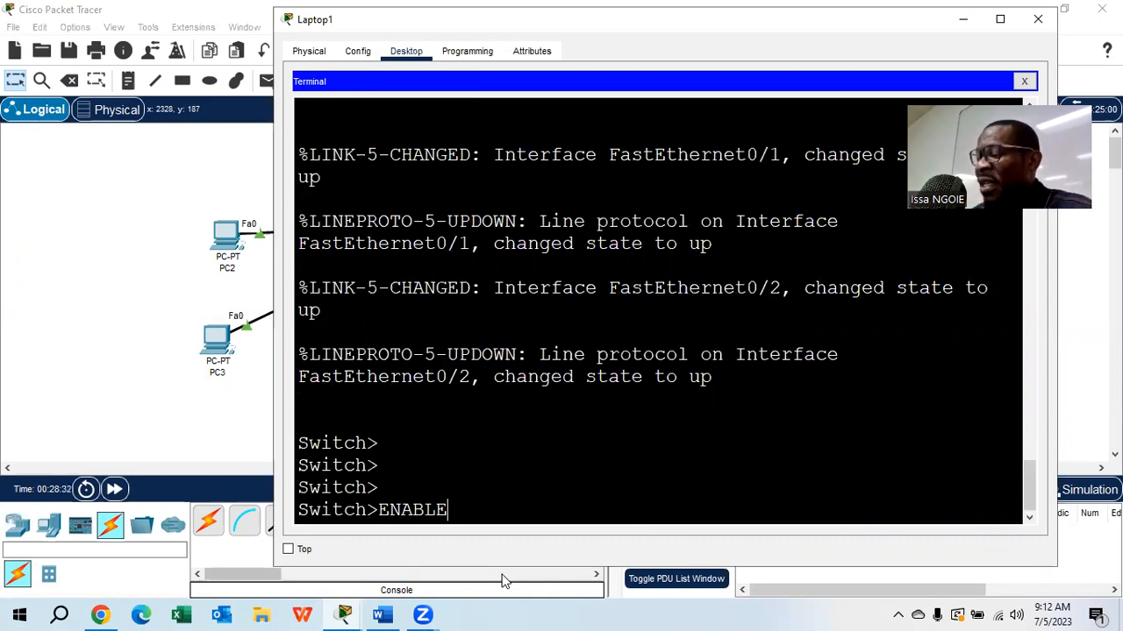
key("Return")
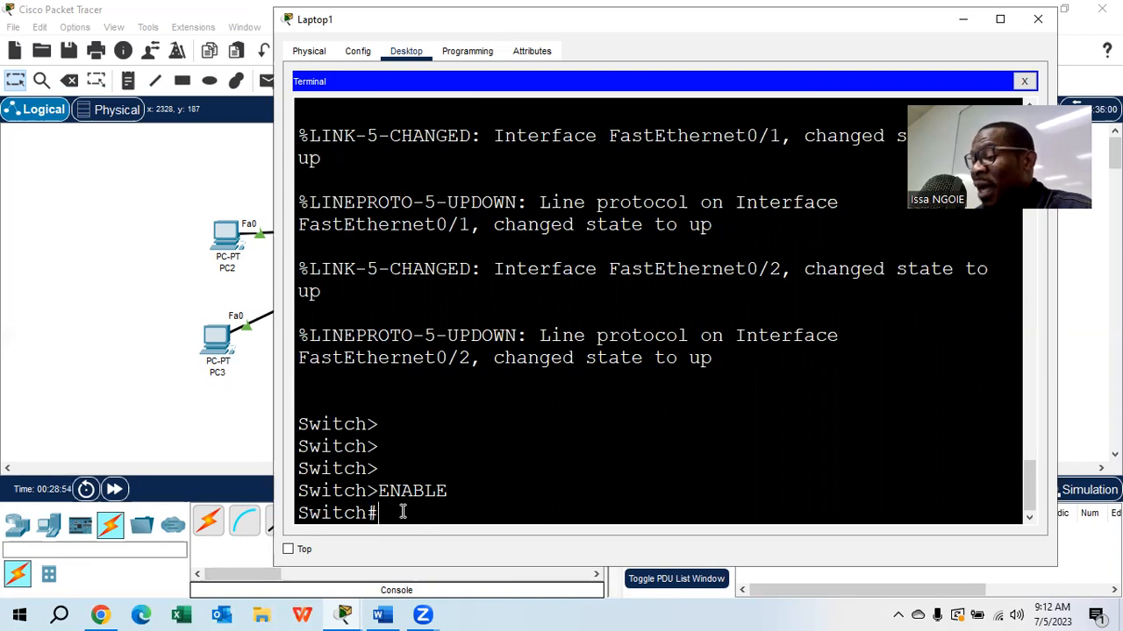
type("CONF")
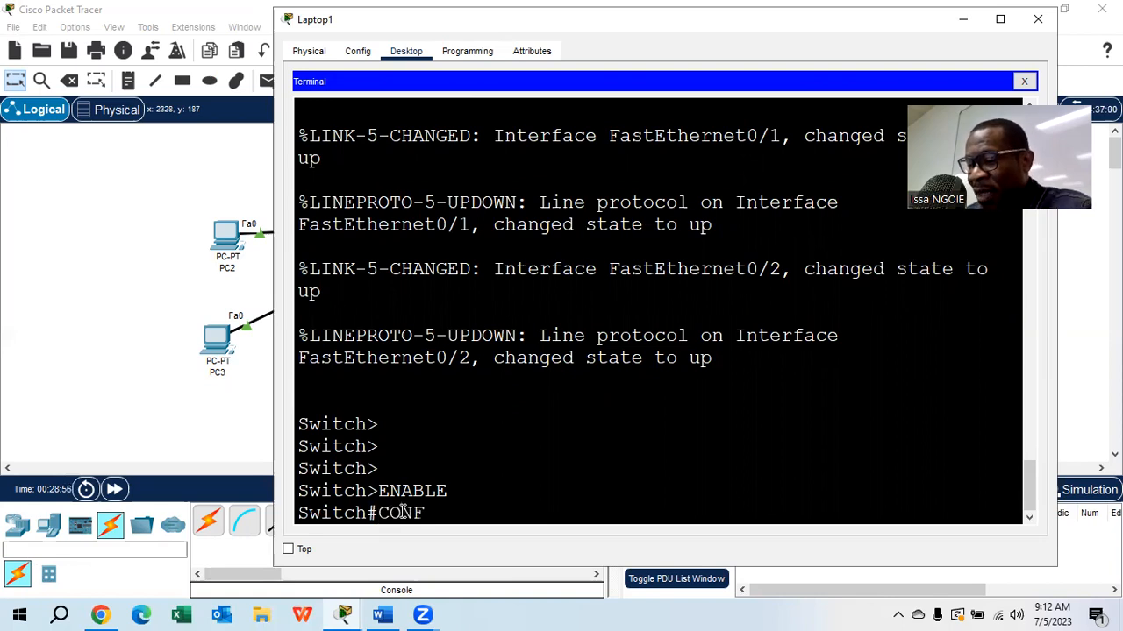
type("IGURE TER")
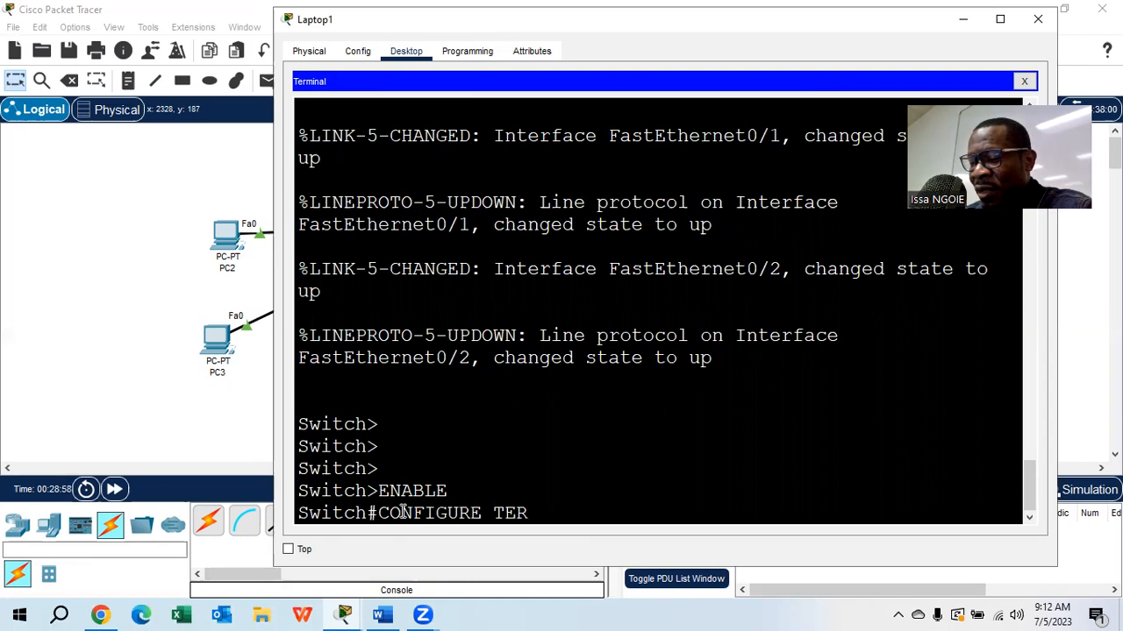
type("MINAL")
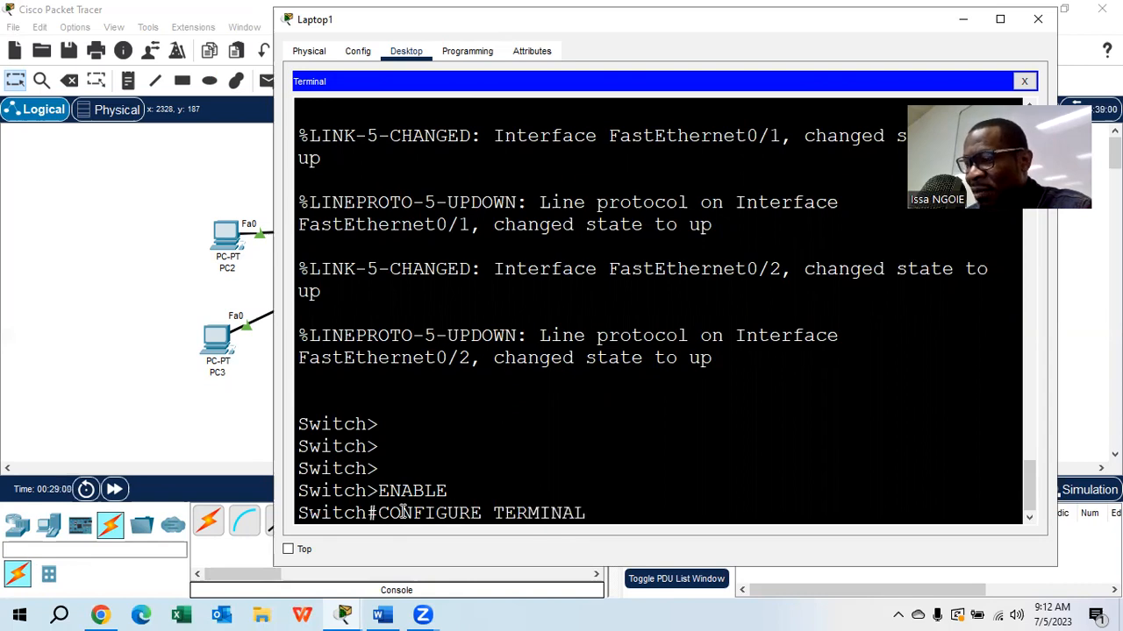
key("Return")
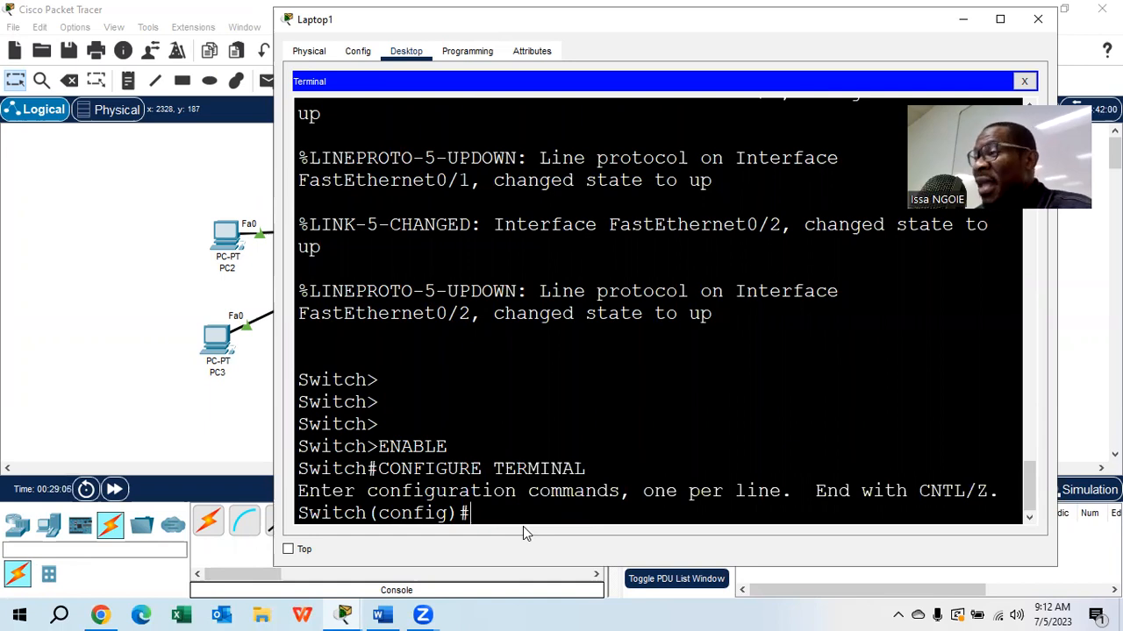
- Set the switch's hostname to S1
type("HOSTNAME")
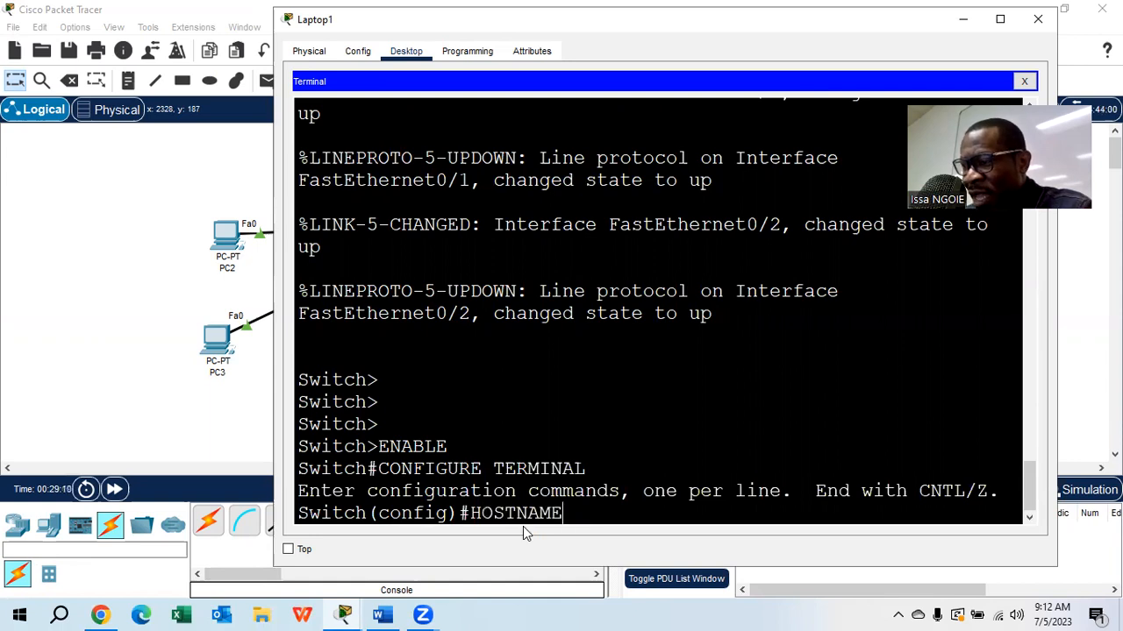
type(" S1")
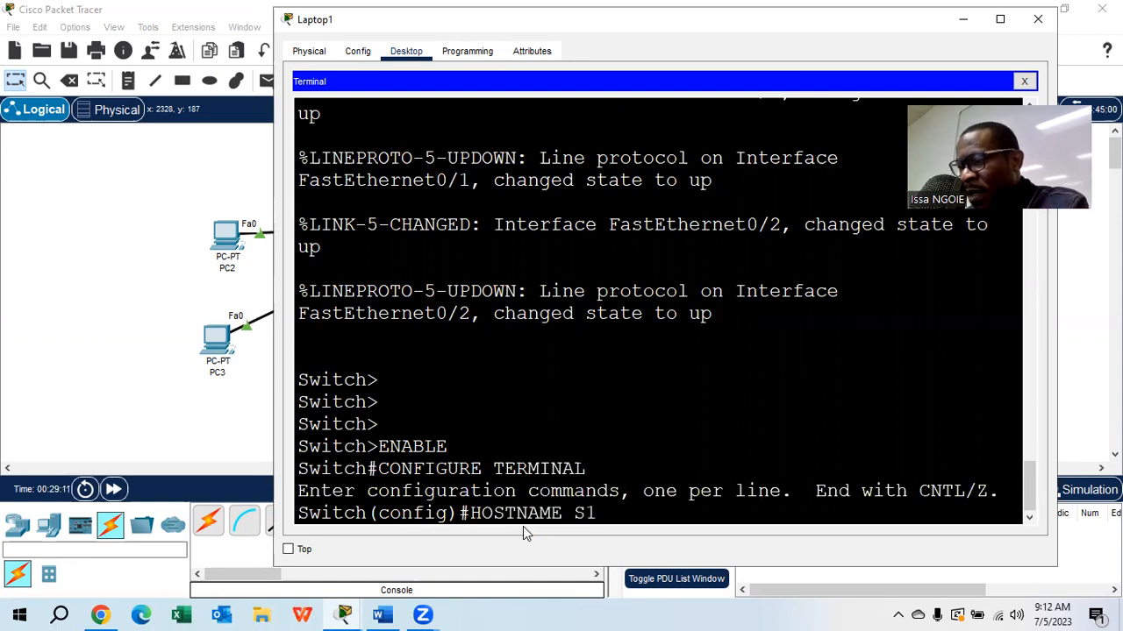
key("Return")
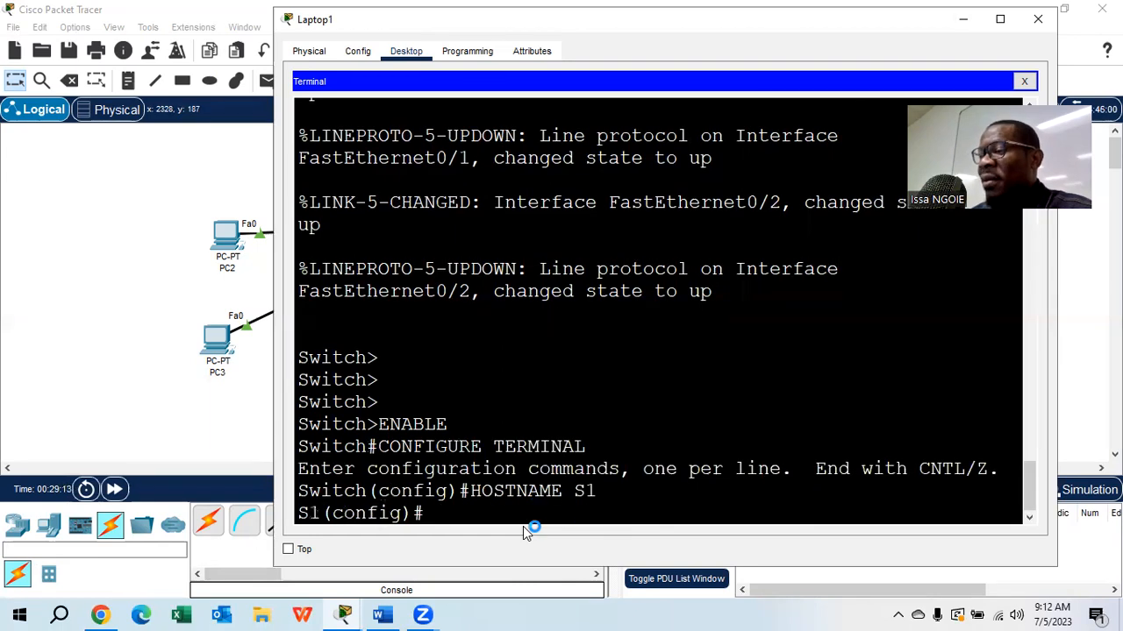
left_click_drag(321, 513, 296, 513)
left_click(441, 514)
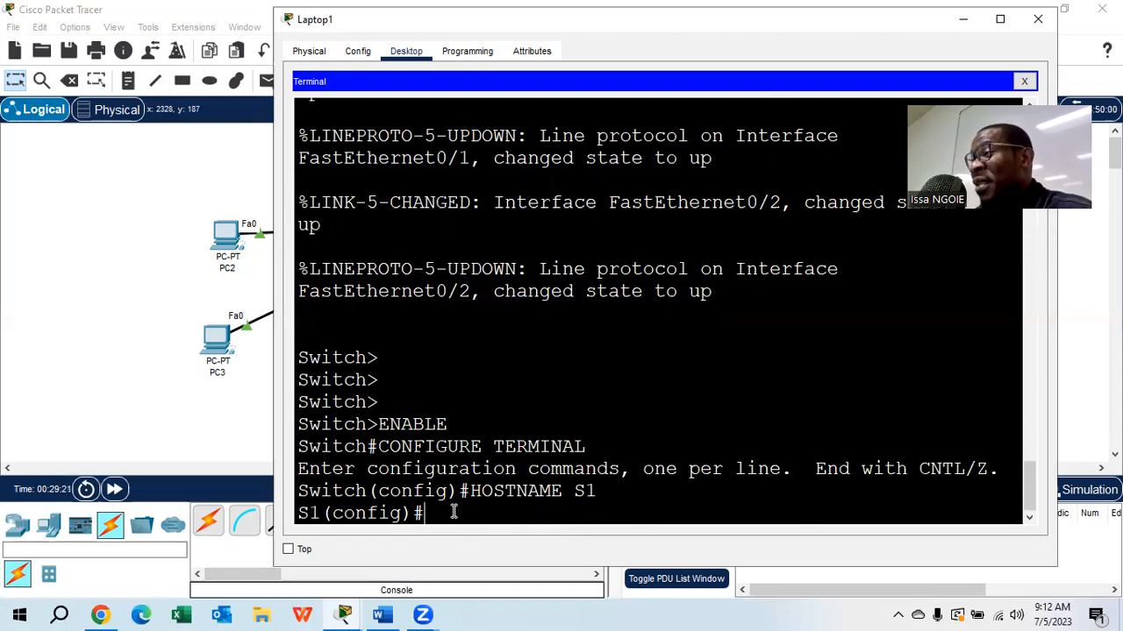
- Begin a USERNAME command with the first user's name and use context help to examine its password, privilege and secret options
type("USERNAME")
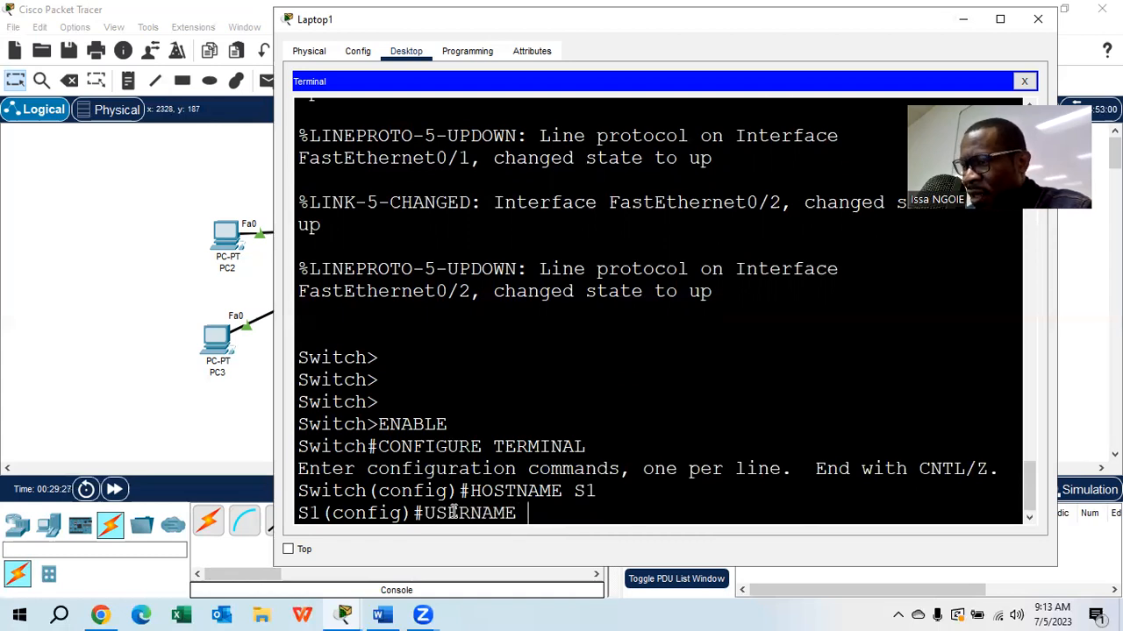
type(" MOISE")
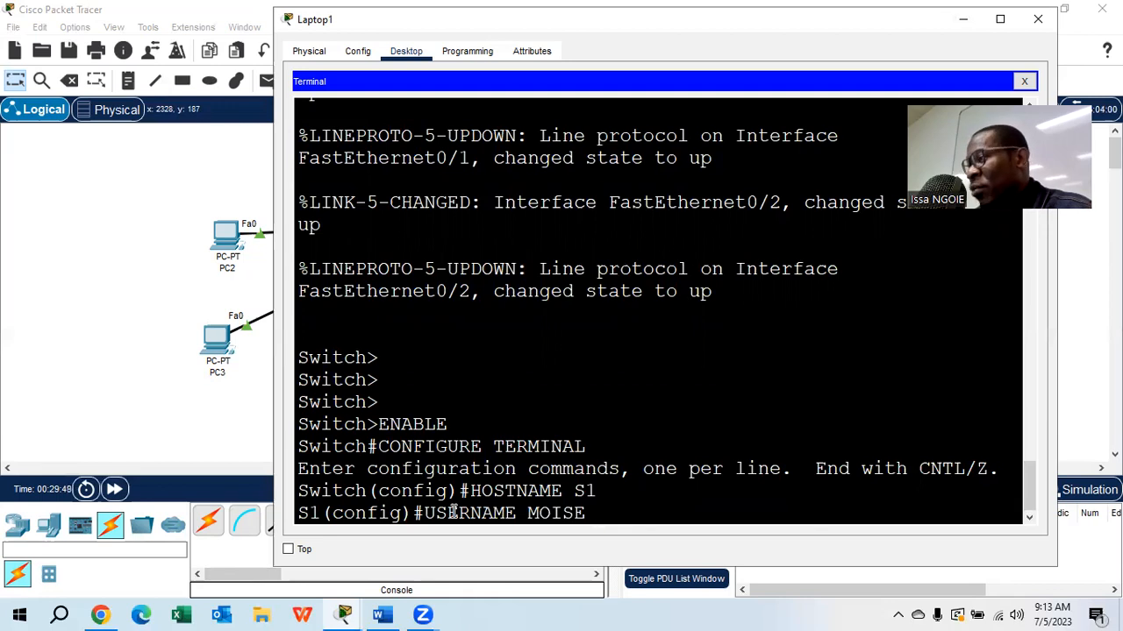
left_click_drag(517, 513, 429, 518)
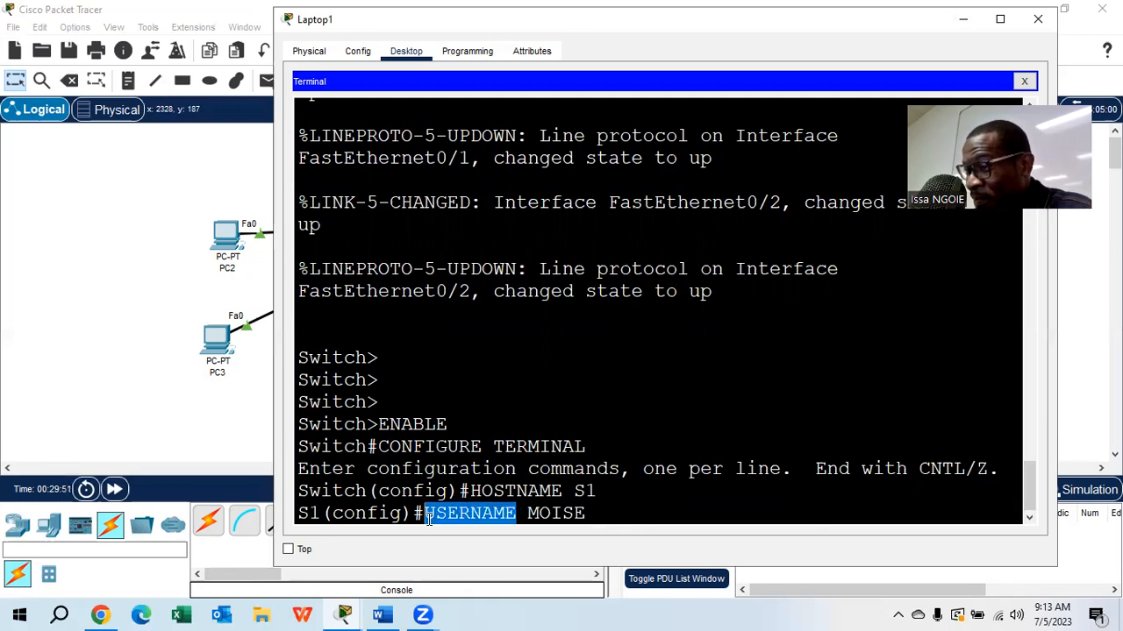
left_click_drag(592, 514, 527, 516)
left_click(607, 520)
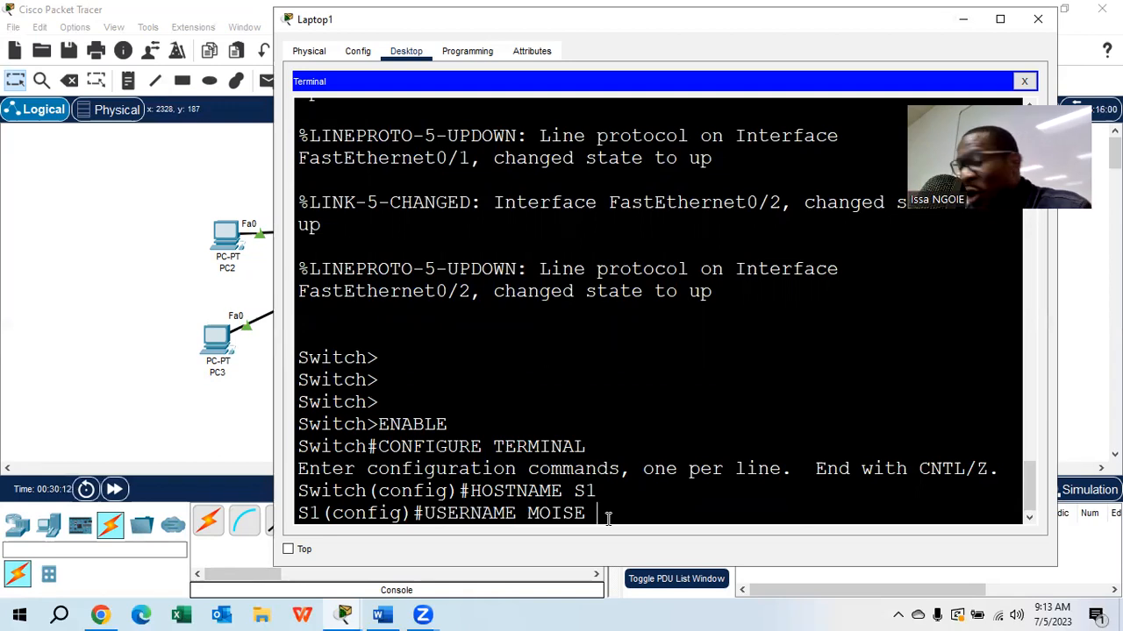
type("?")
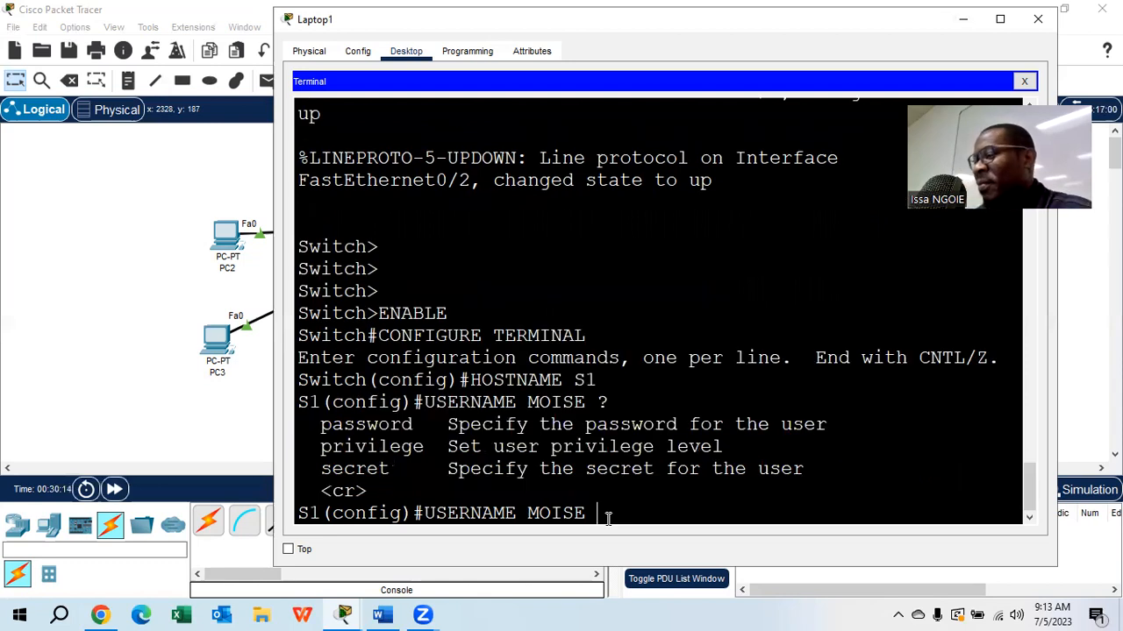
left_click_drag(424, 425, 321, 427)
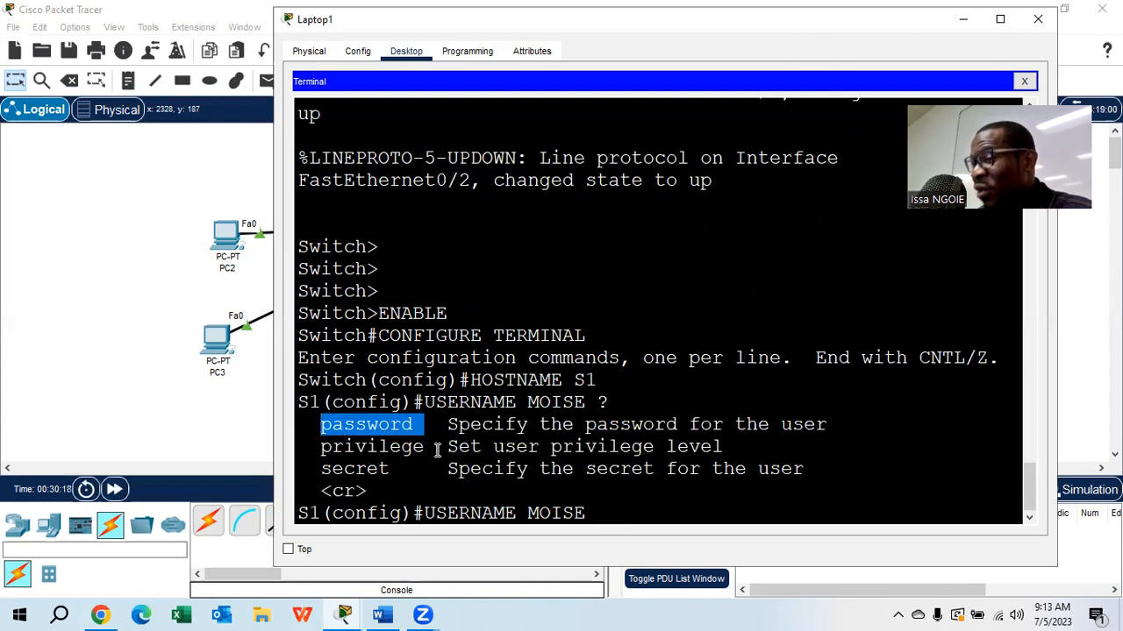
left_click_drag(435, 448, 320, 468)
left_click(350, 447)
left_click(391, 467)
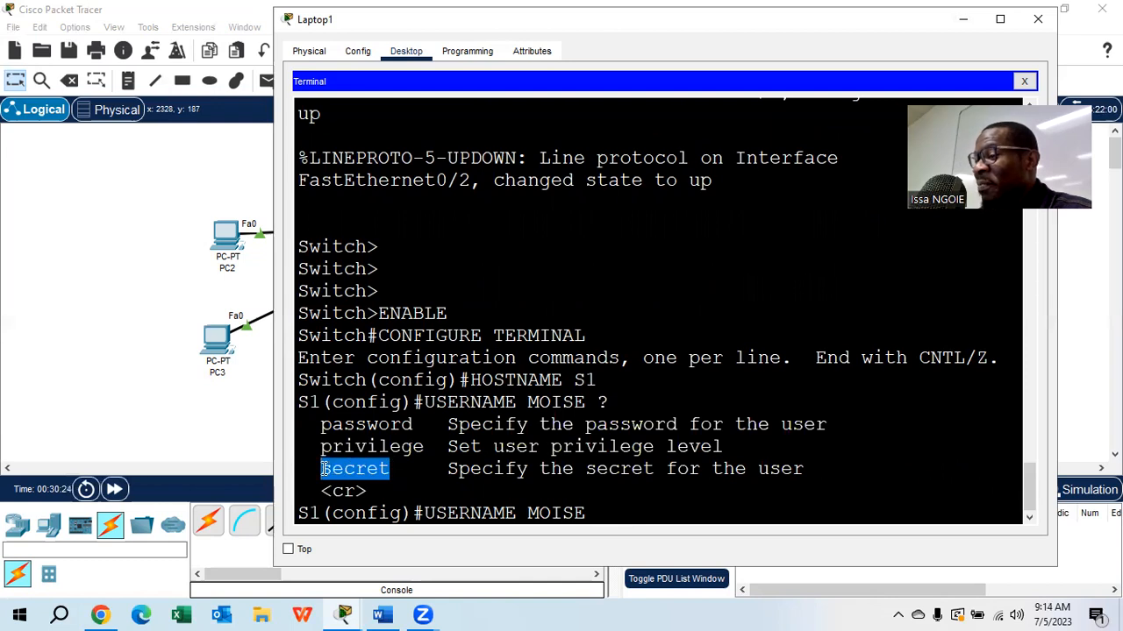
left_click(599, 513)
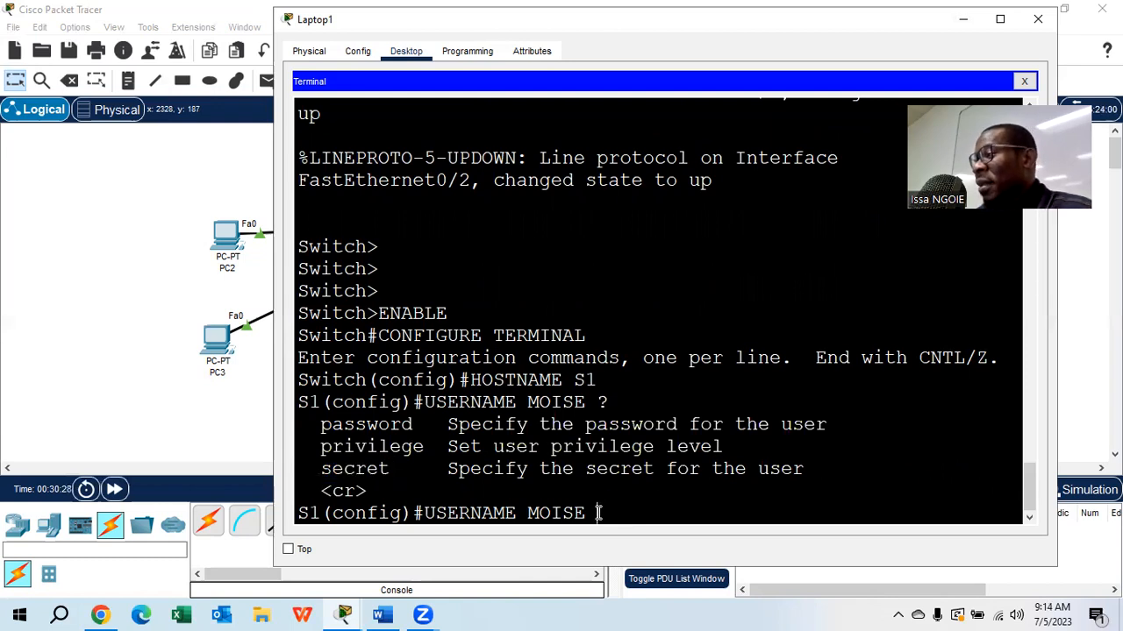
- Complete the first user's account with the PASSWORD option and the account password, check for further options with context help, and submit the command
type("PA")
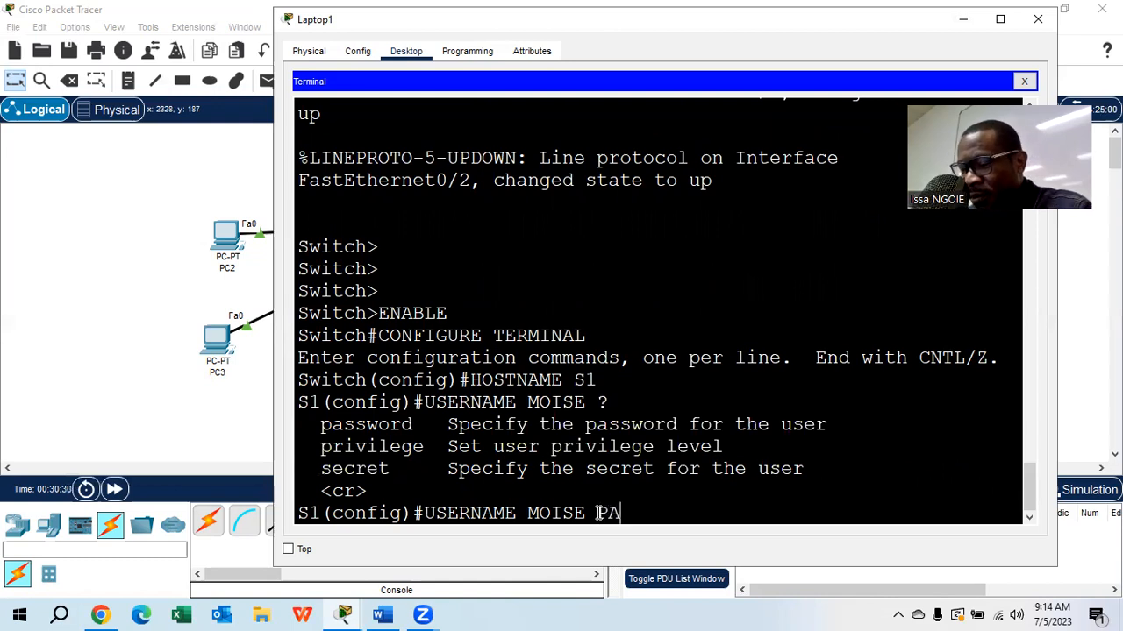
type("SSWORD")
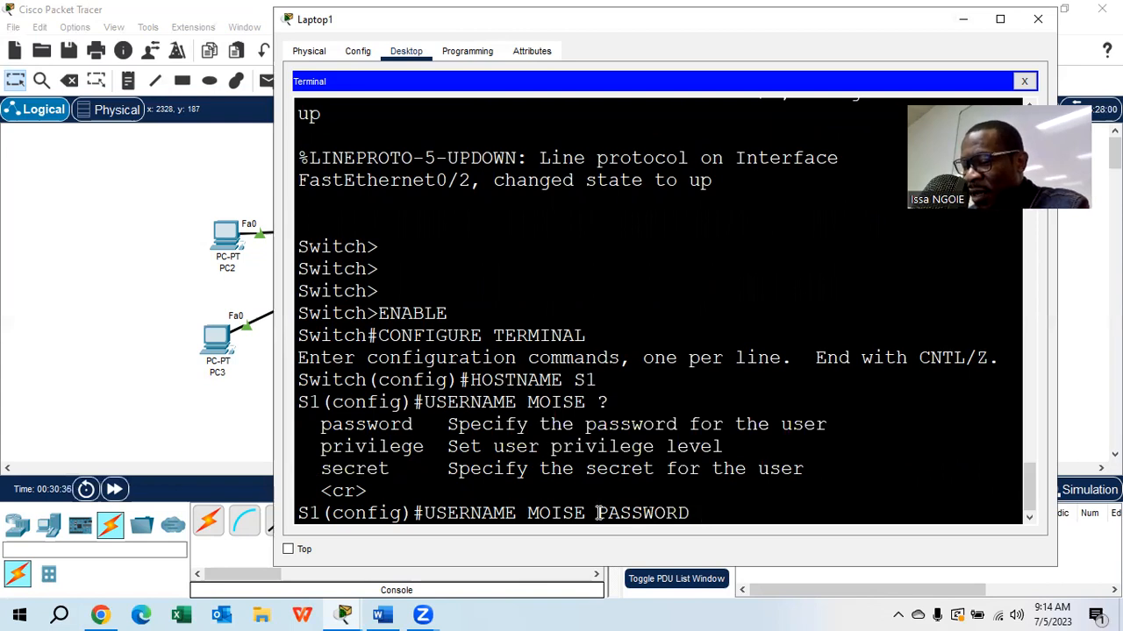
type(" 6543")
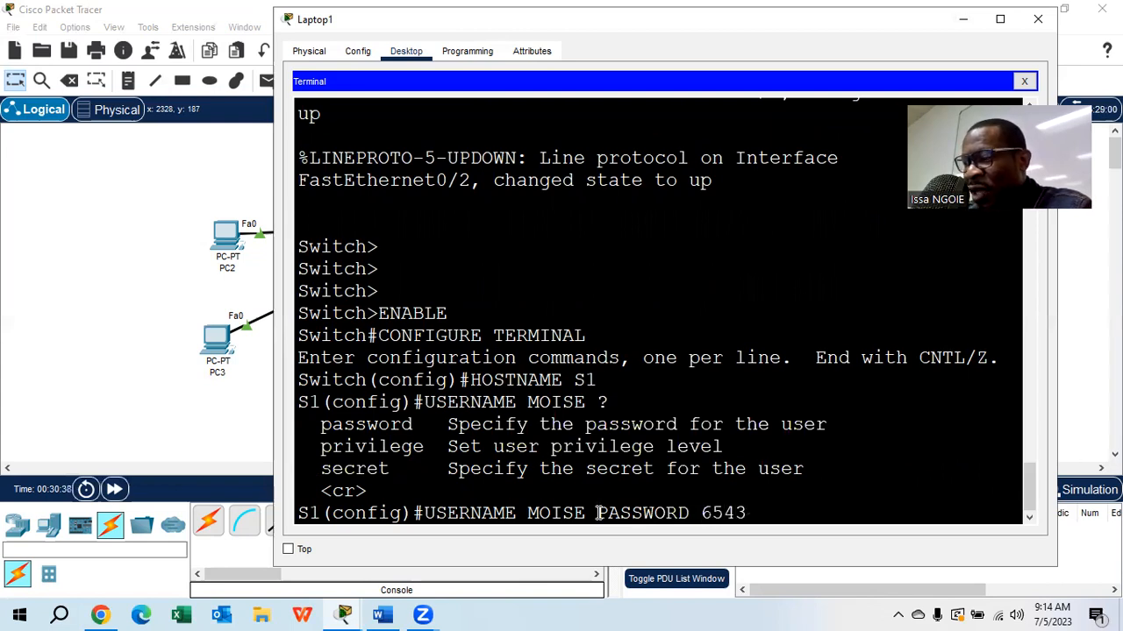
type("21@")
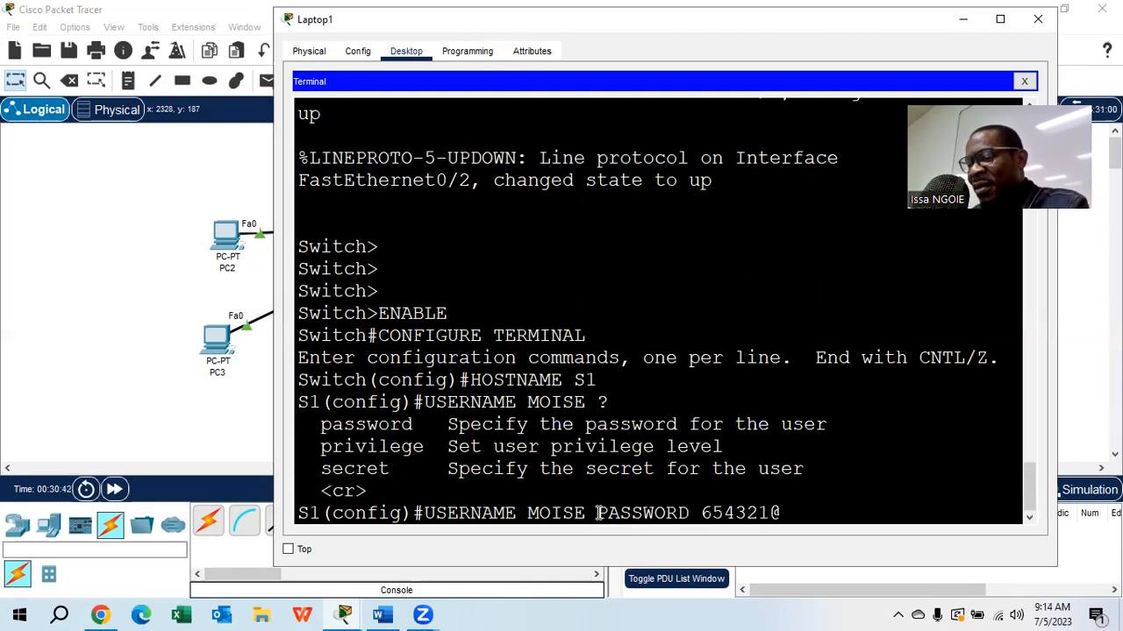
type("M")
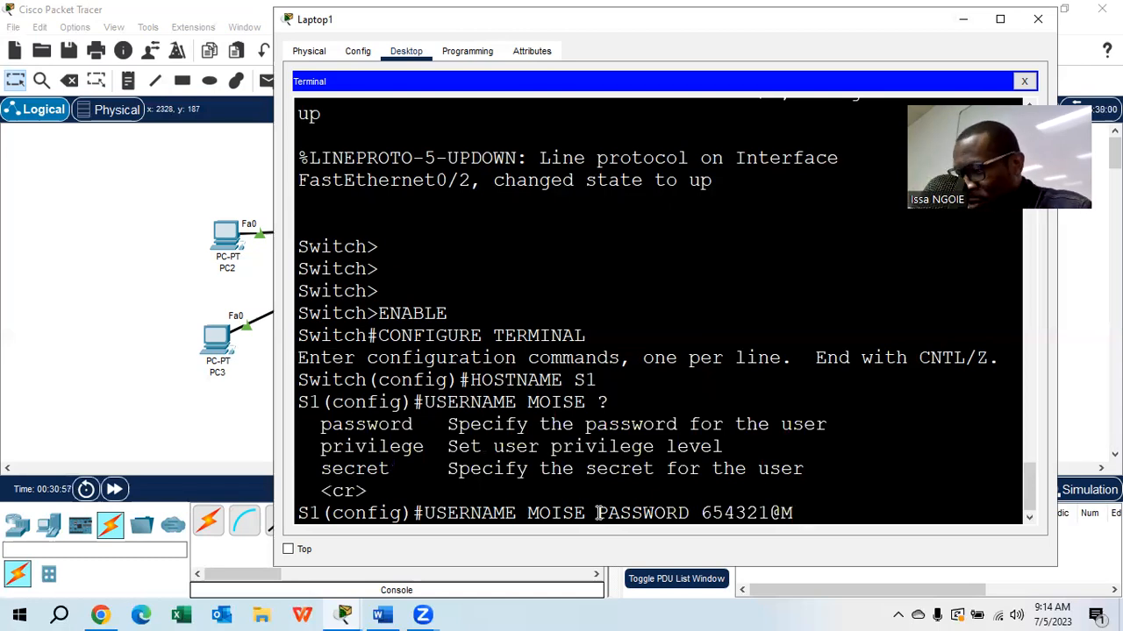
type("?")
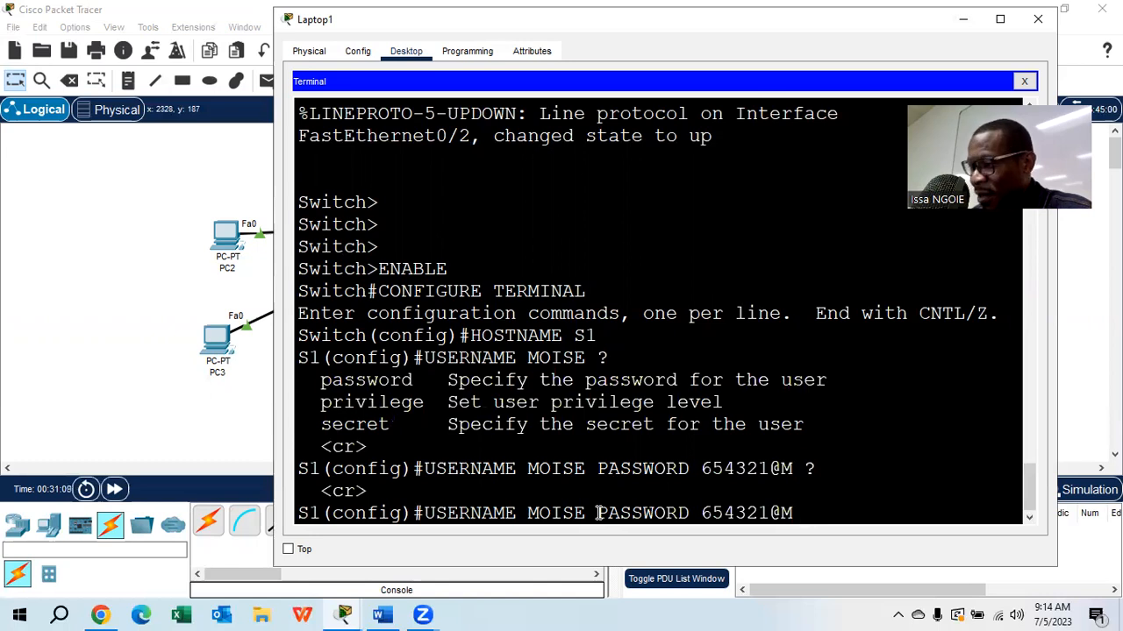
key("Return")
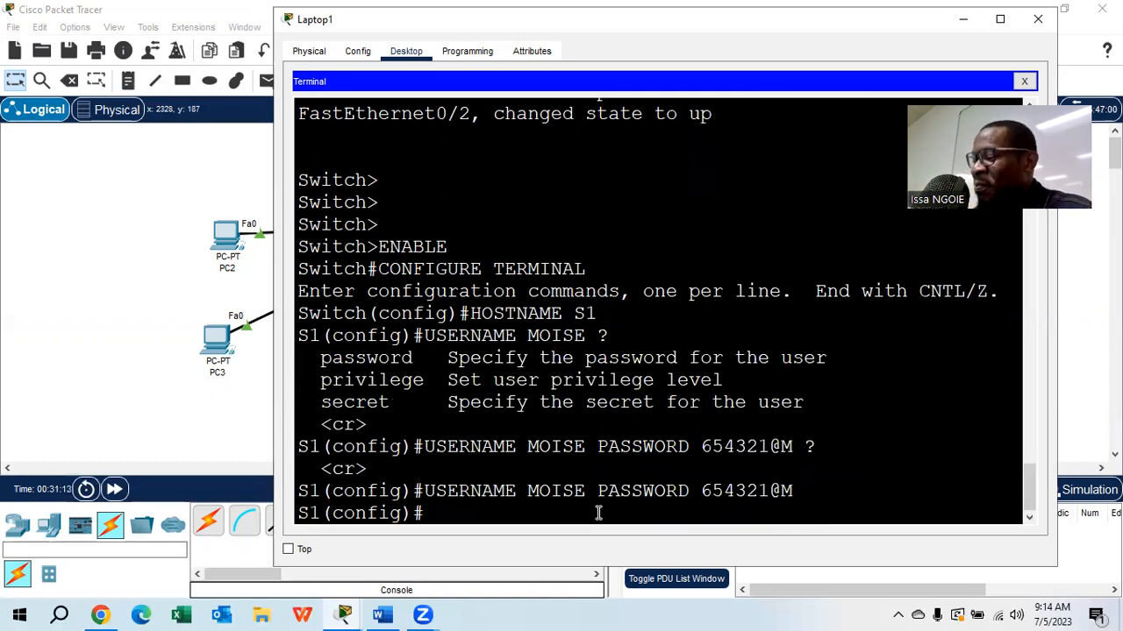
- Recall the last account command and replace the final character of its password
key("Up")
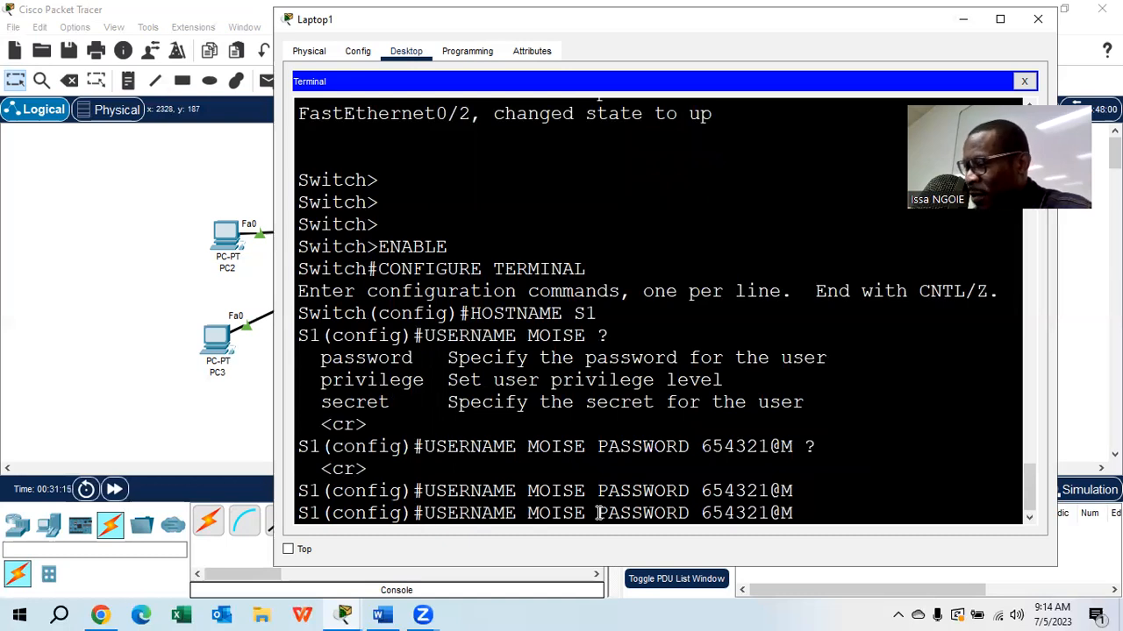
key("BackSpace")
key("BackSpace")
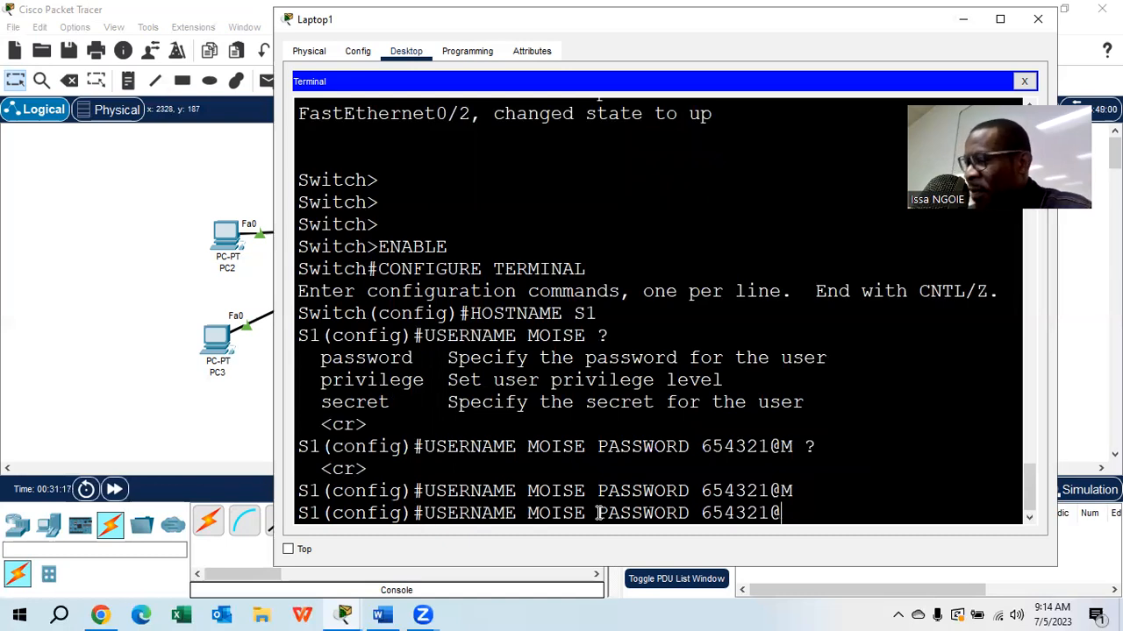
type("N")
- Replace the username in the recalled command with the second user's name and submit it to create the second account
key("Left")
key("Left")
key("Left")
key("Left")
key("Left")
key("Left")
key("Left")
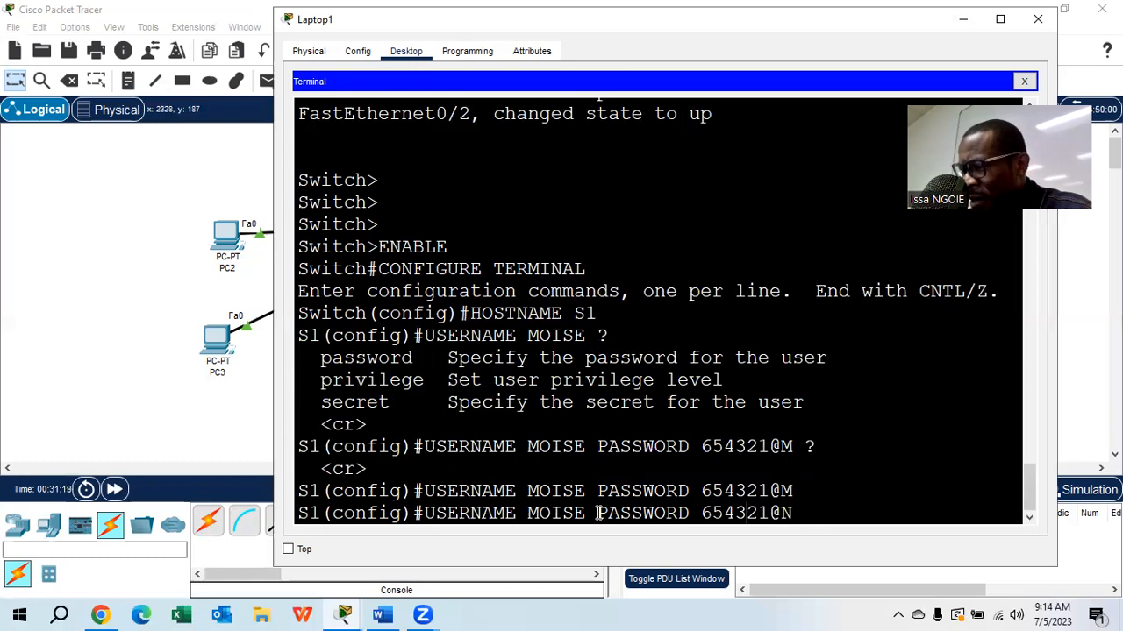
key("Left")
key("Left")
key("Left")
key("Left")
key("Left")
key("Left")
key("Left")
key("Left")
key("Left")
key("Left")
key("Left")
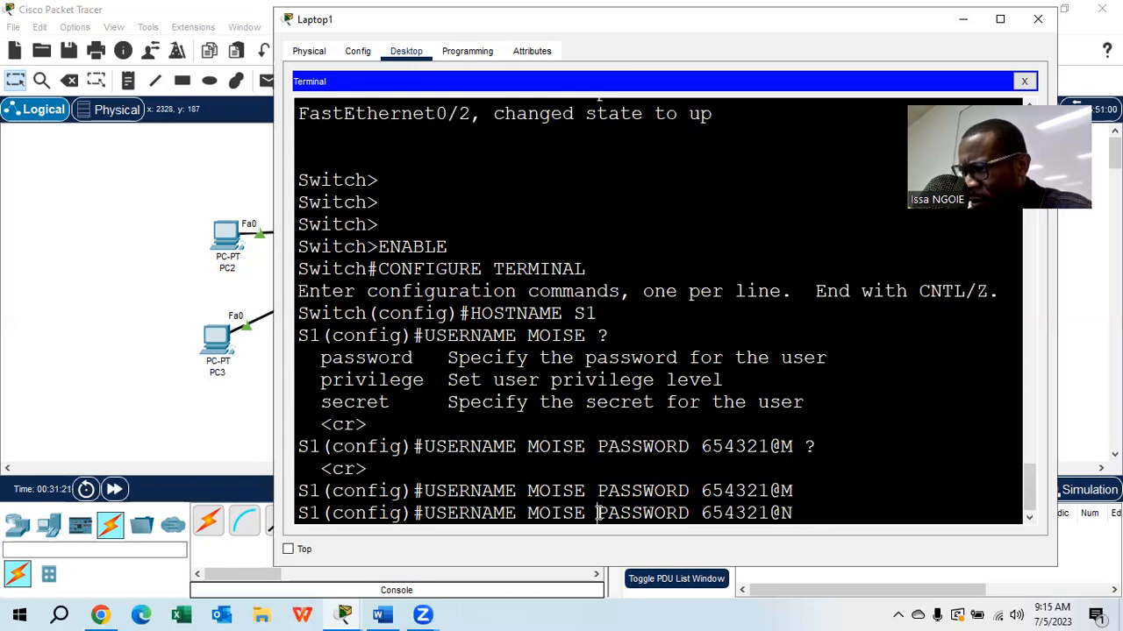
key("BackSpace")
key("BackSpace")
key("BackSpace")
key("BackSpace")
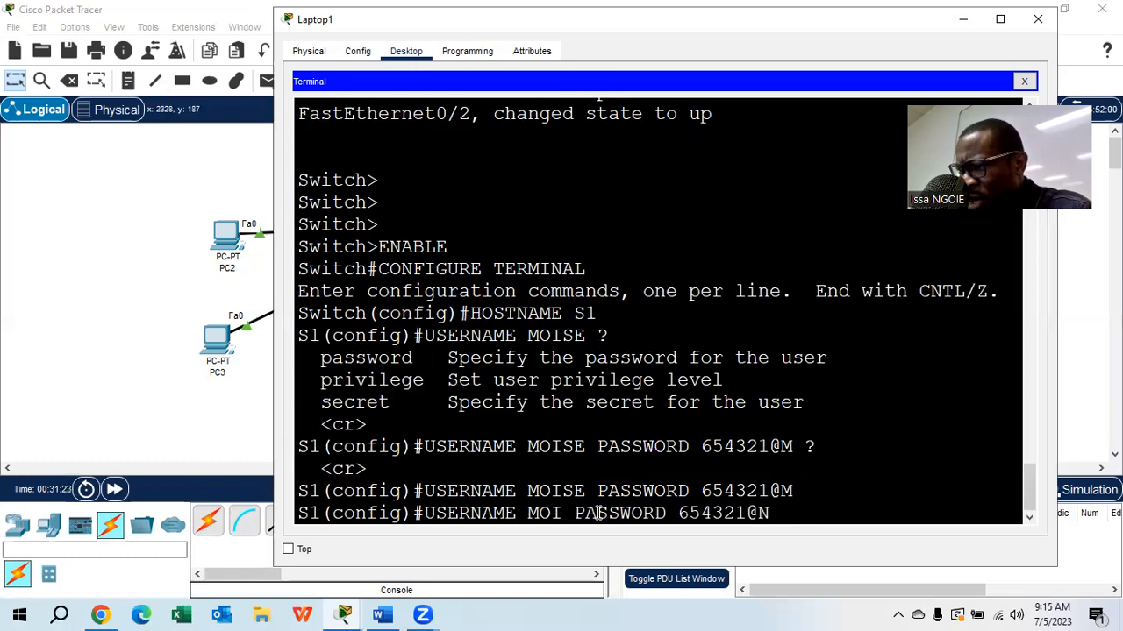
key("BackSpace")
type("KAS")
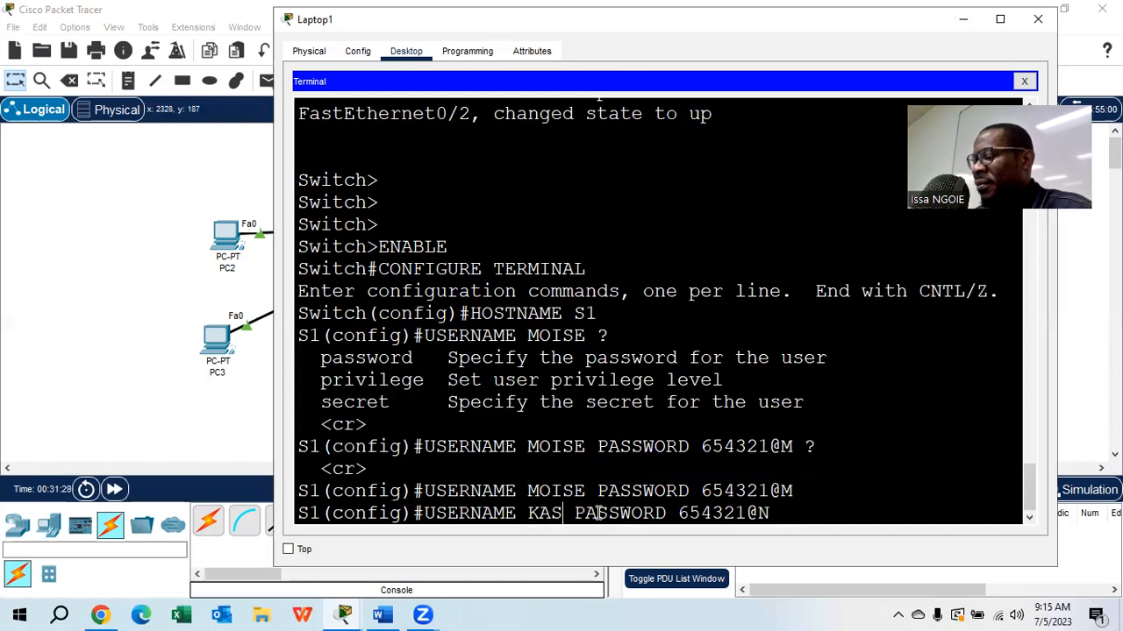
key("Return")
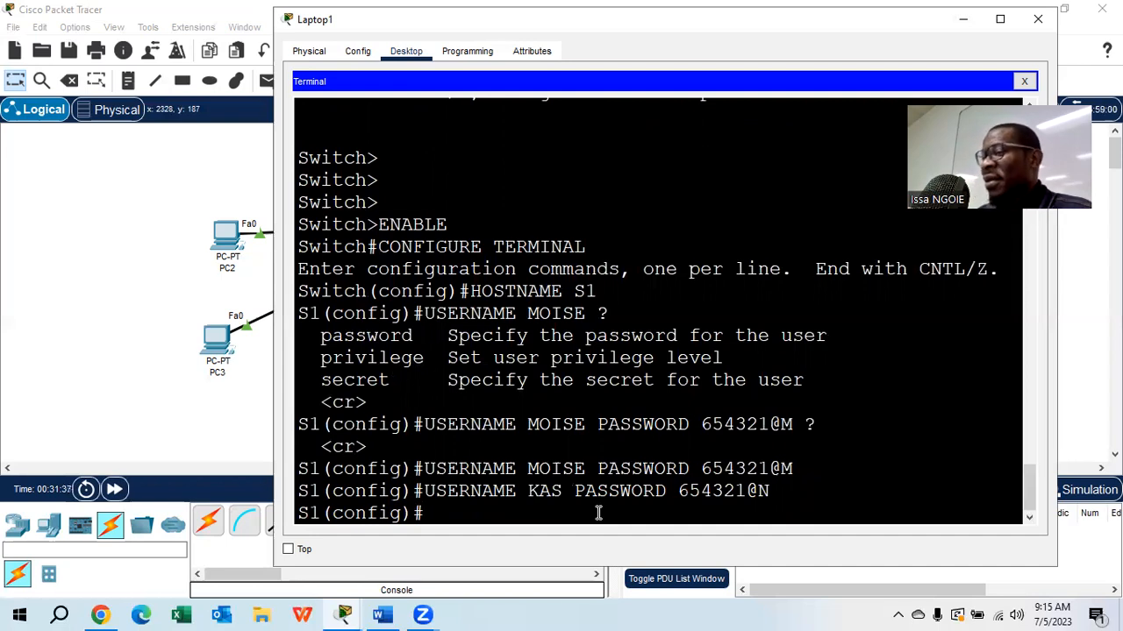
- Rework the second user's command to PRIVILEGE 5, examine its remaining options with context help, and clear the line without submitting
left_click_drag(435, 357, 324, 360)
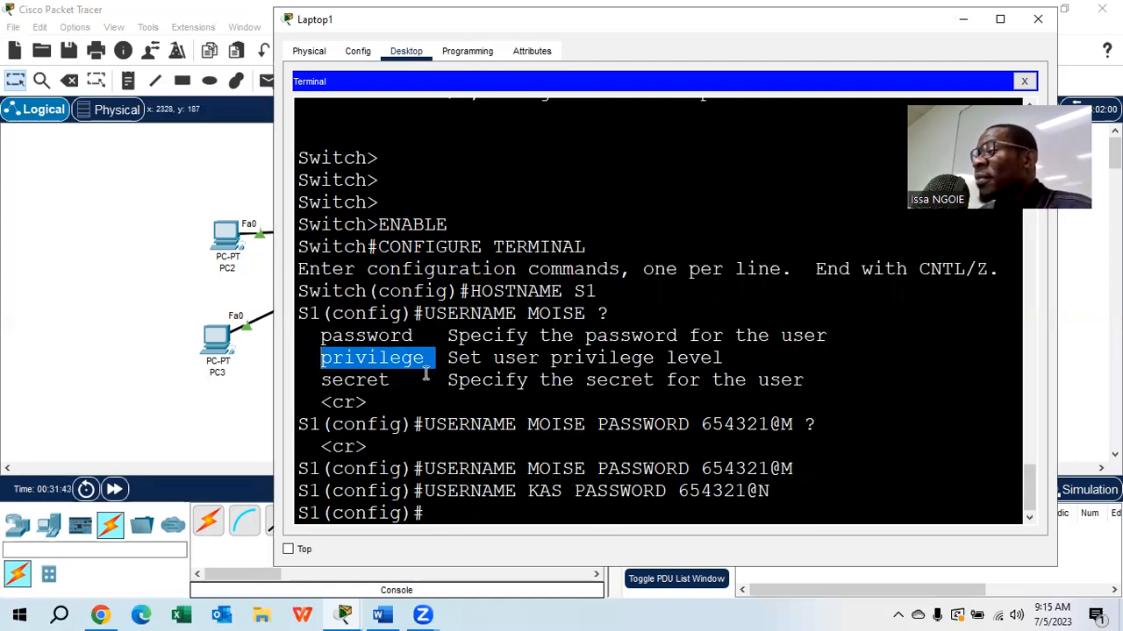
left_click(447, 510)
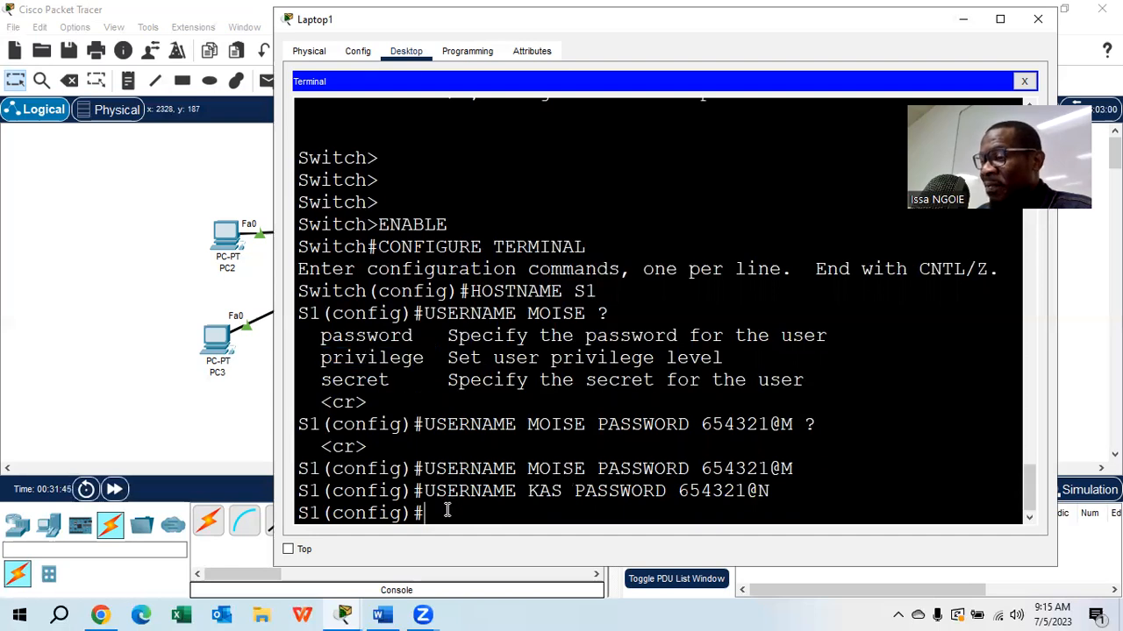
key("Up")
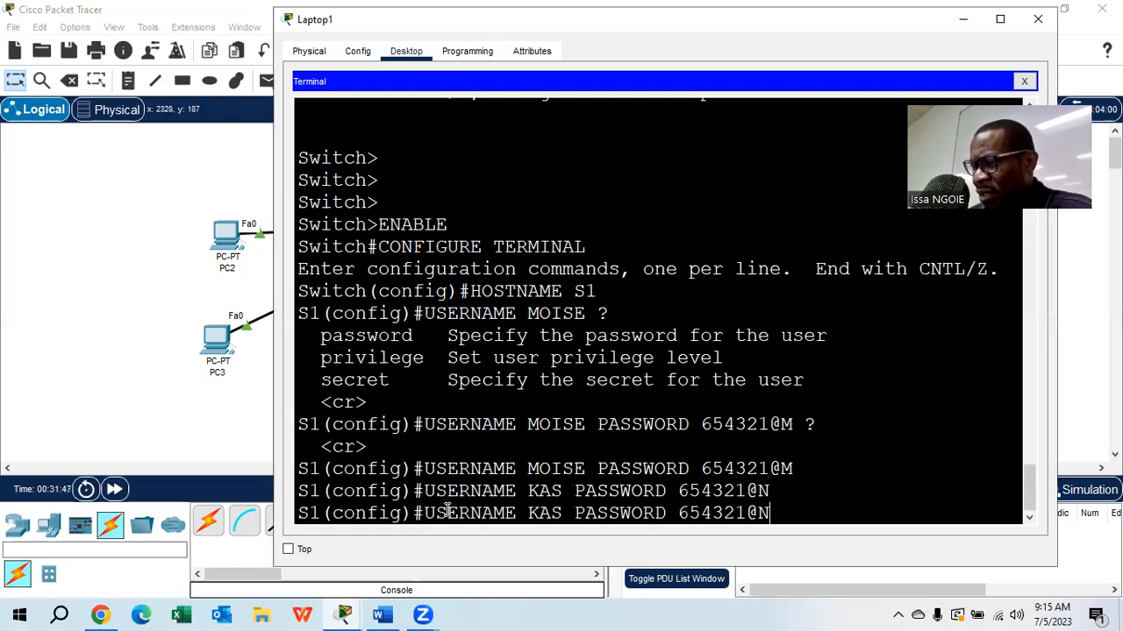
key("BackSpace")
key("BackSpace")
key("BackSpace")
key("BackSpace")
key("BackSpace")
key("BackSpace")
key("BackSpace")
key("BackSpace")
key("BackSpace")
key("BackSpace")
key("BackSpace")
key("BackSpace")
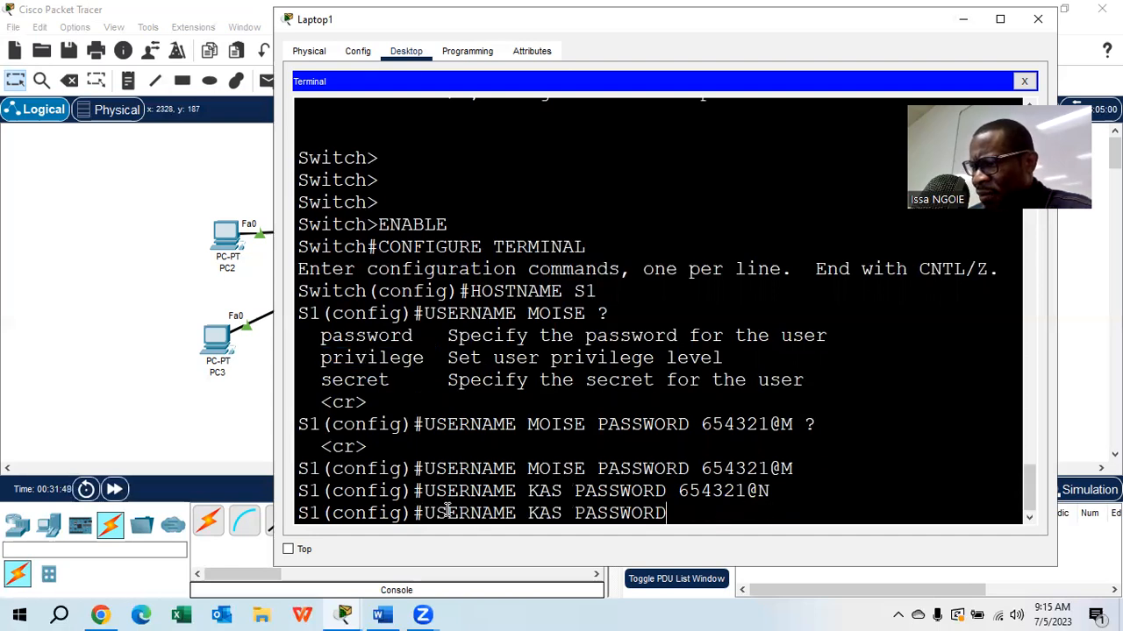
key("BackSpace")
key("BackSpace")
key("BackSpace")
key("BackSpace")
key("BackSpace")
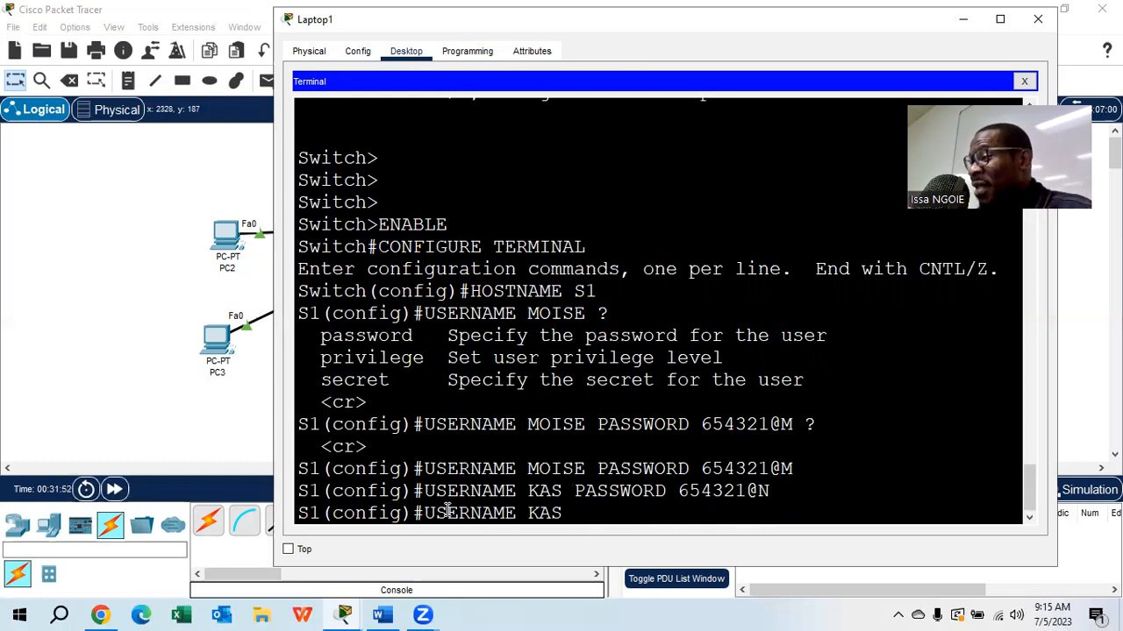
type("PRIV")
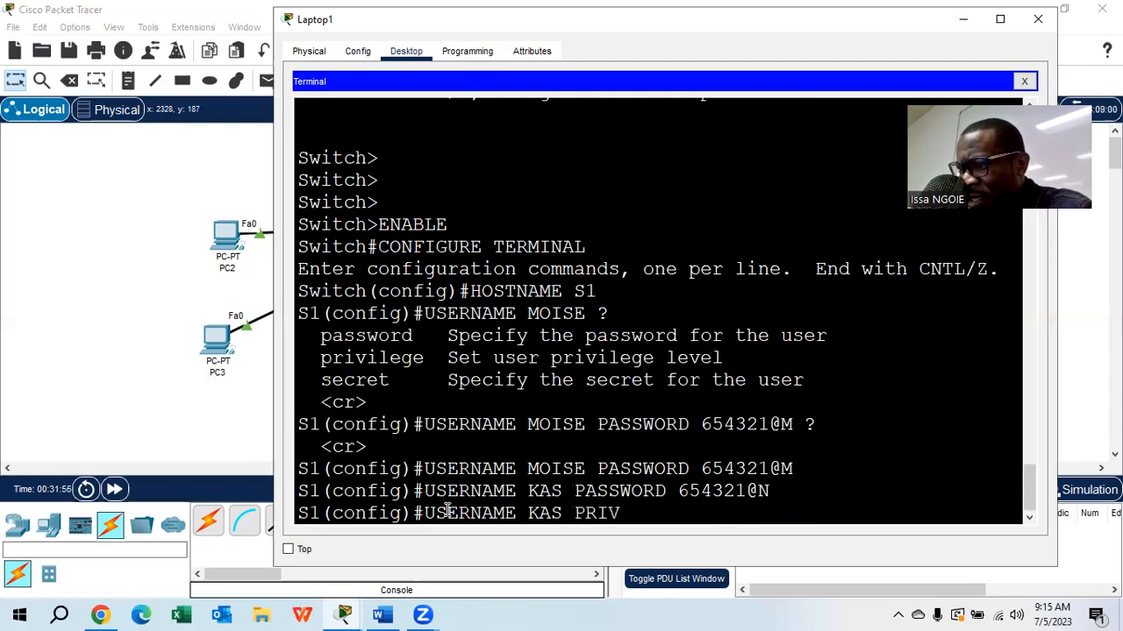
type("ILEGE")
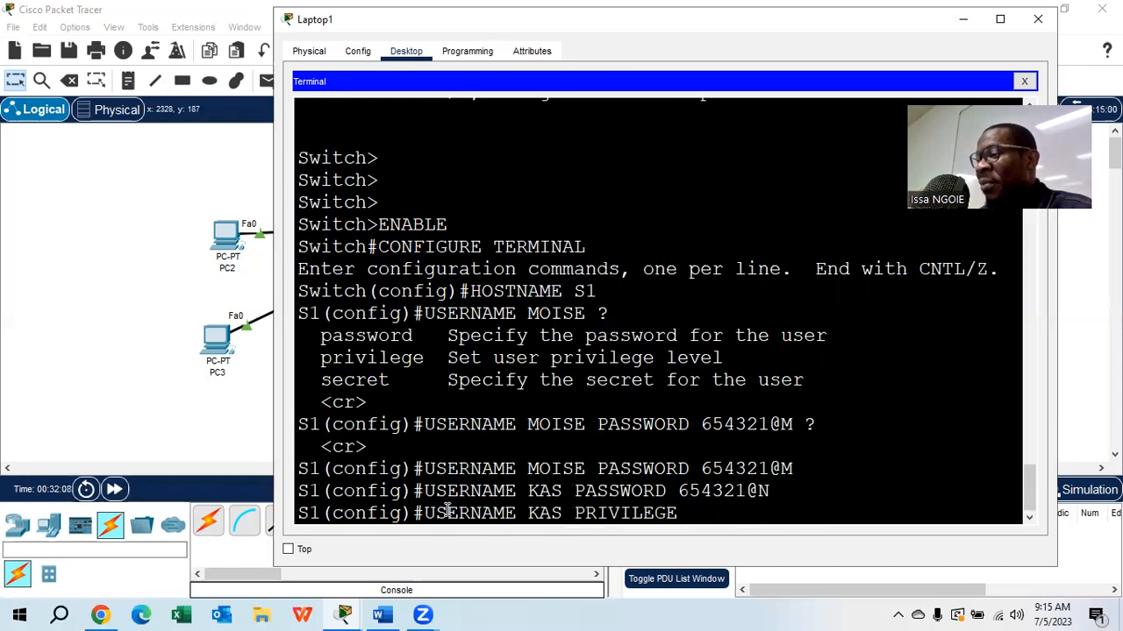
type("5")
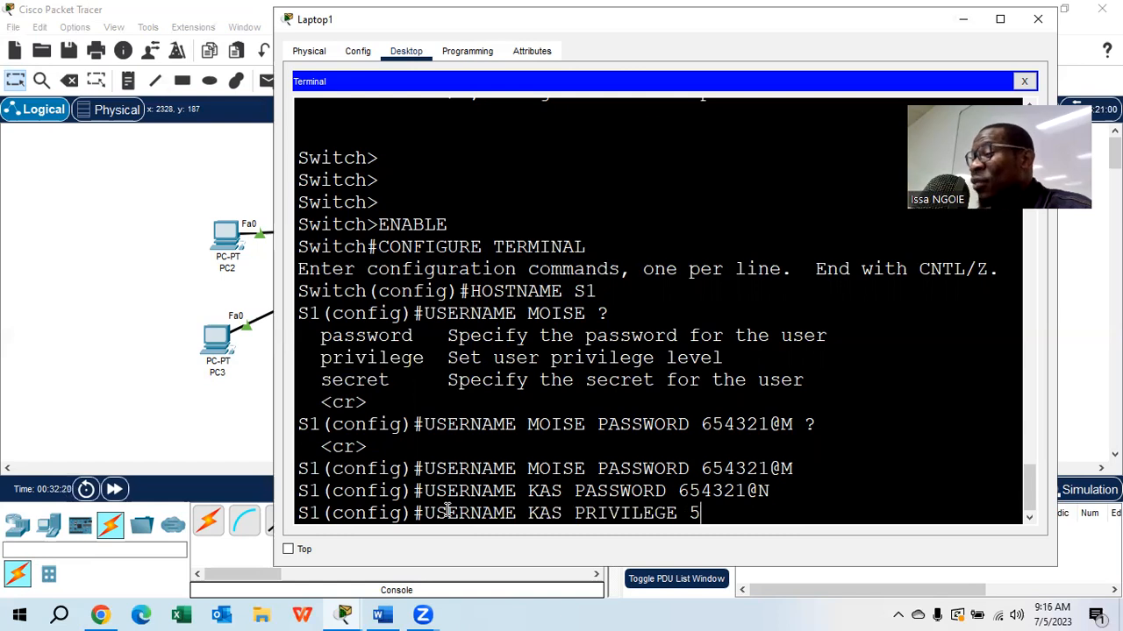
type("?")
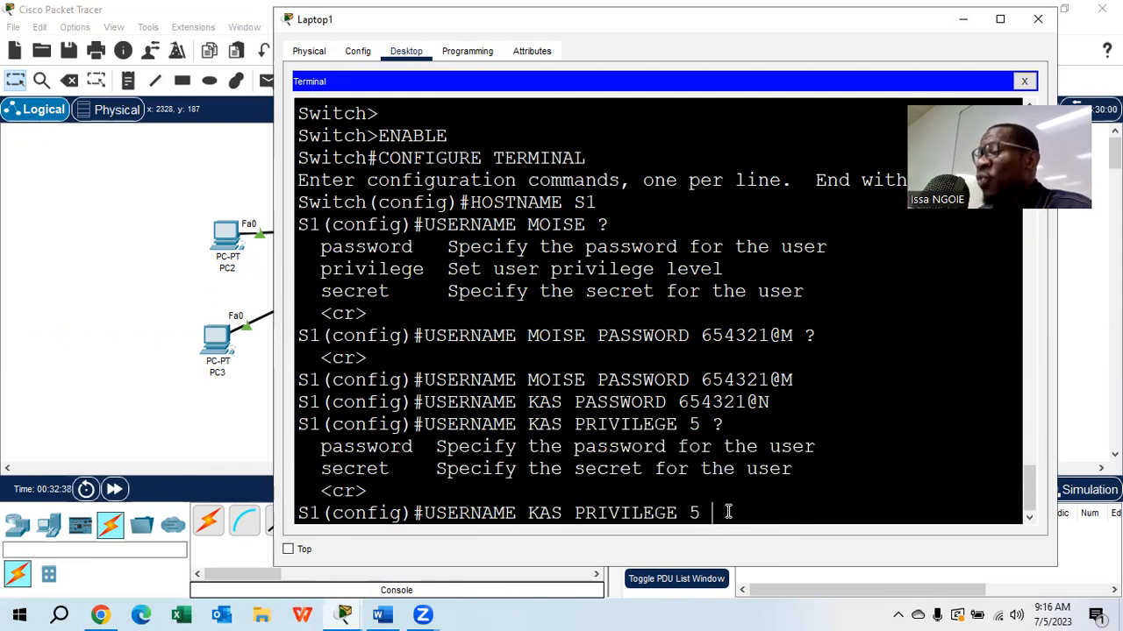
key("BackSpace")
key("BackSpace")
key("BackSpace")
key("BackSpace")
key("BackSpace")
key("BackSpace")
key("BackSpace")
key("BackSpace")
key("BackSpace")
key("BackSpace")
key("BackSpace")
key("BackSpace")
key("BackSpace")
key("BackSpace")
key("BackSpace")
key("BackSpace")
key("BackSpace")
key("BackSpace")
key("BackSpace")
key("BackSpace")
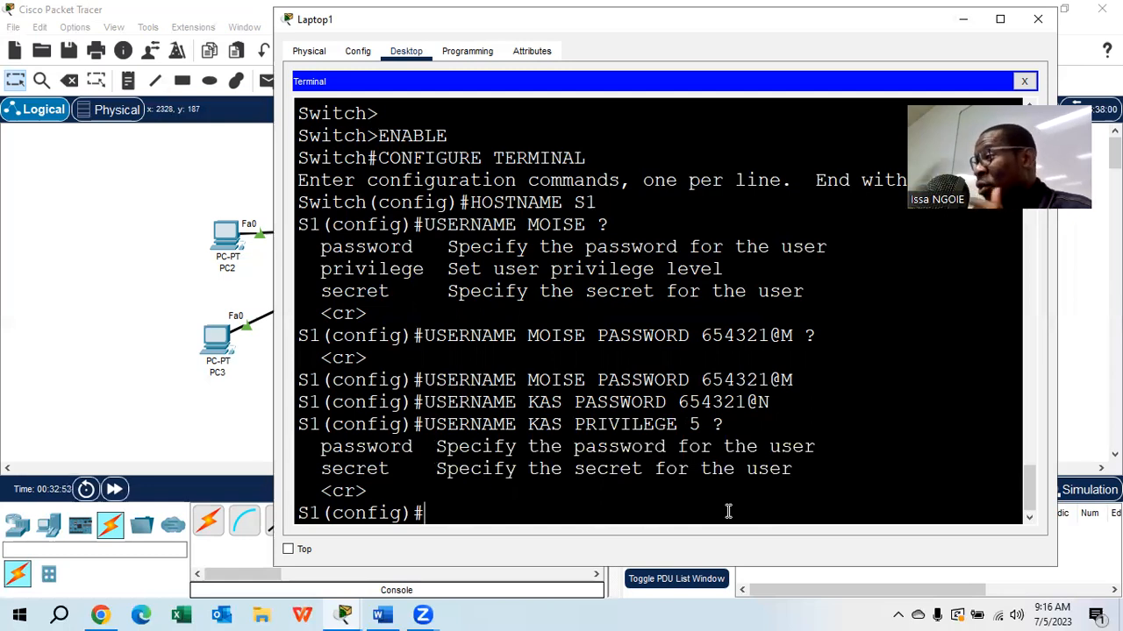
- Enter line configuration mode for the switch's console port with LINE CONSOLE 0
type("LINE CONSOLE 0")
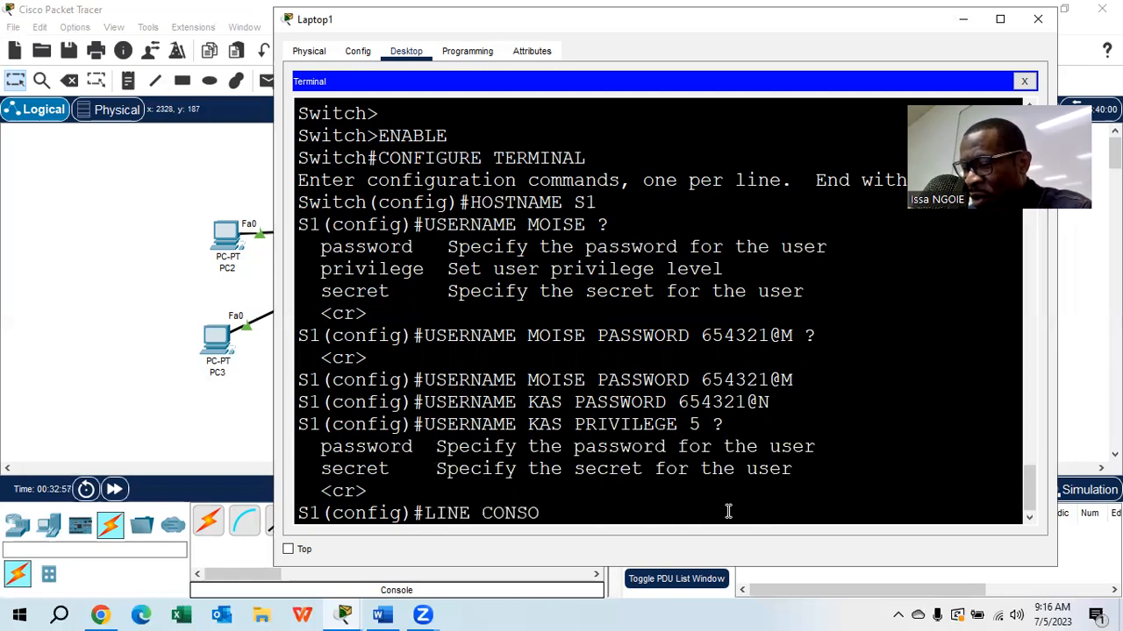
key("BackSpace")
key("BackSpace")
key("BackSpace")
key("BackSpace")
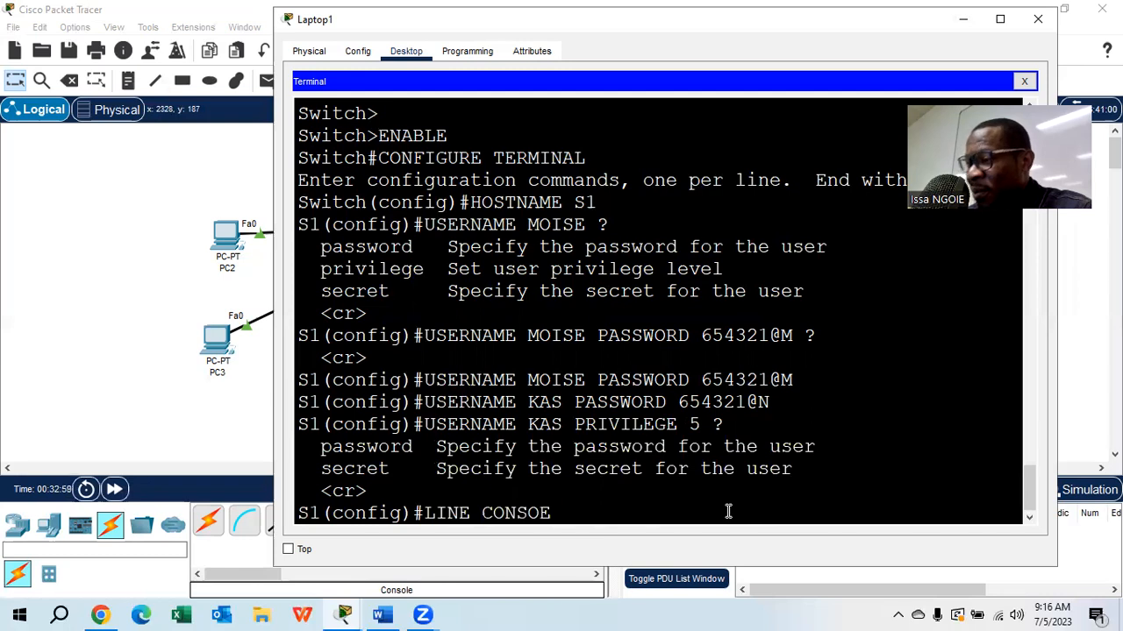
type("OLE 0")
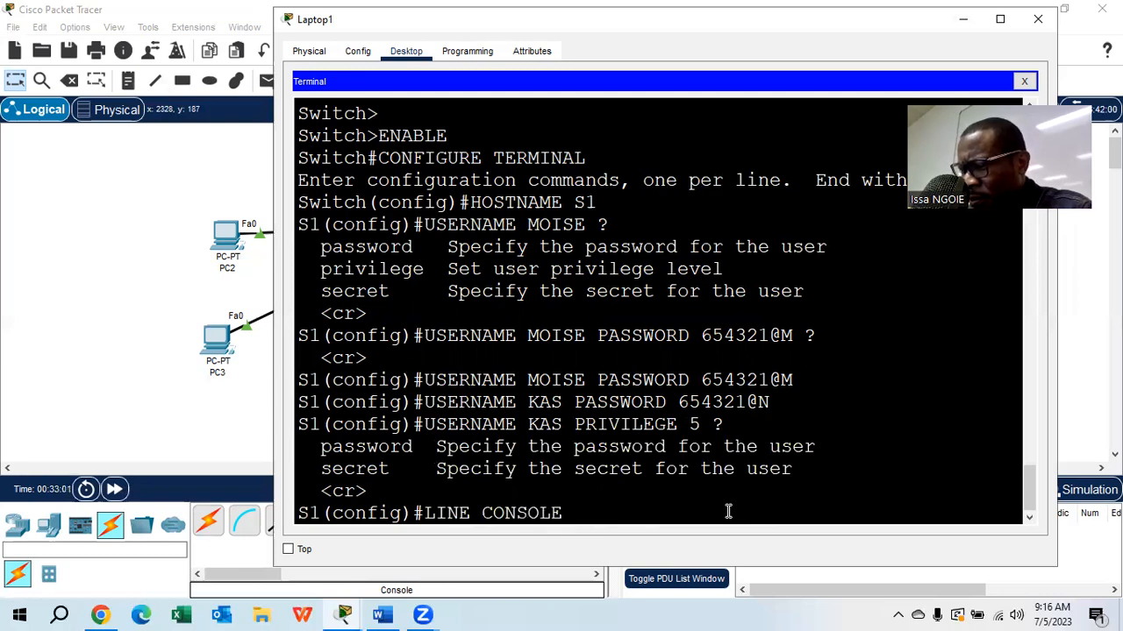
key("Return")
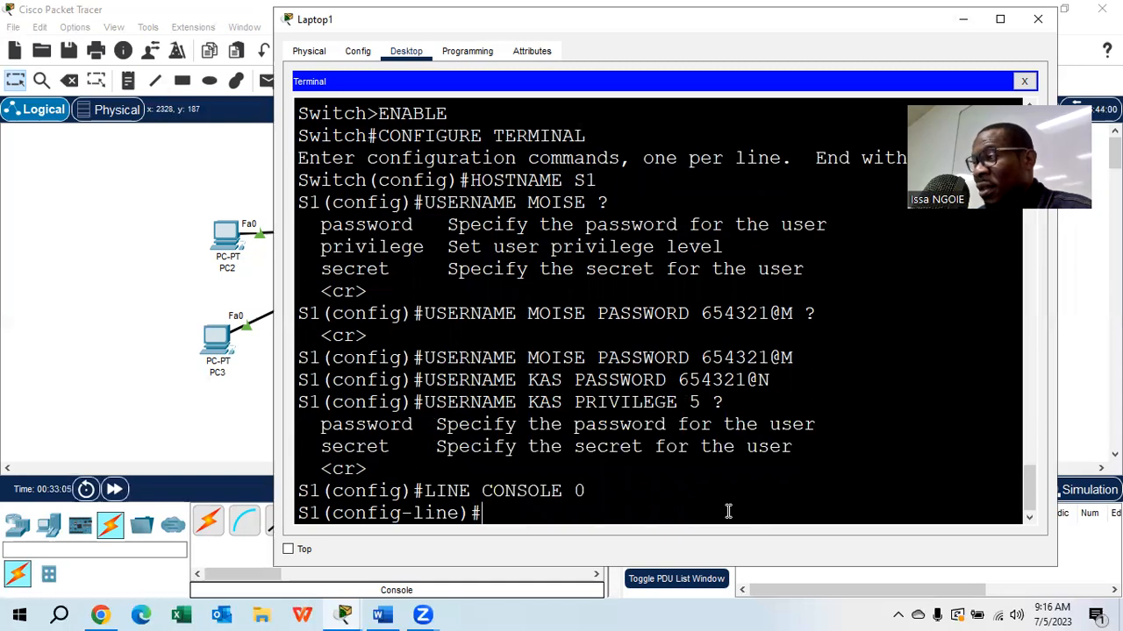
- Set the console line's password with the PASSWORD command
type("PASSWORD")
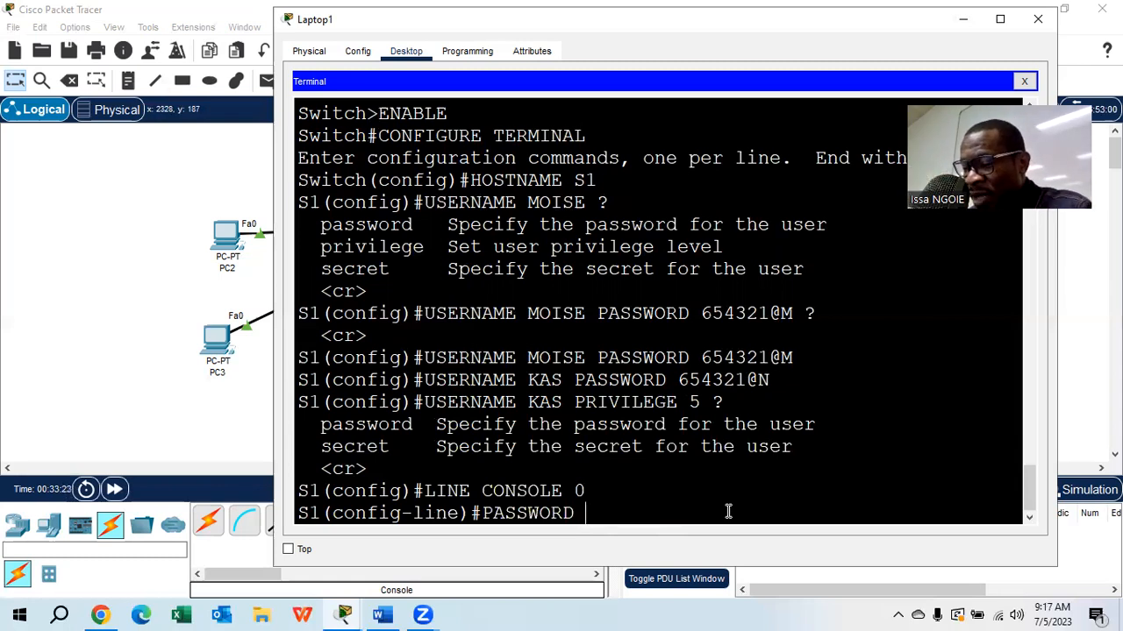
type("CISCO")
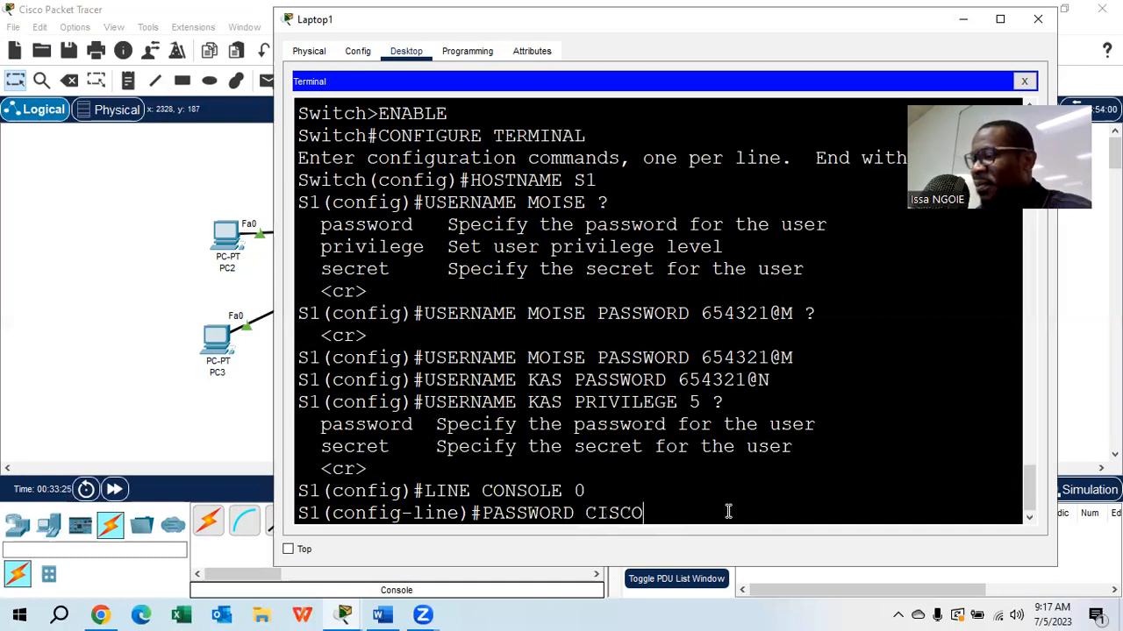
type("12@")
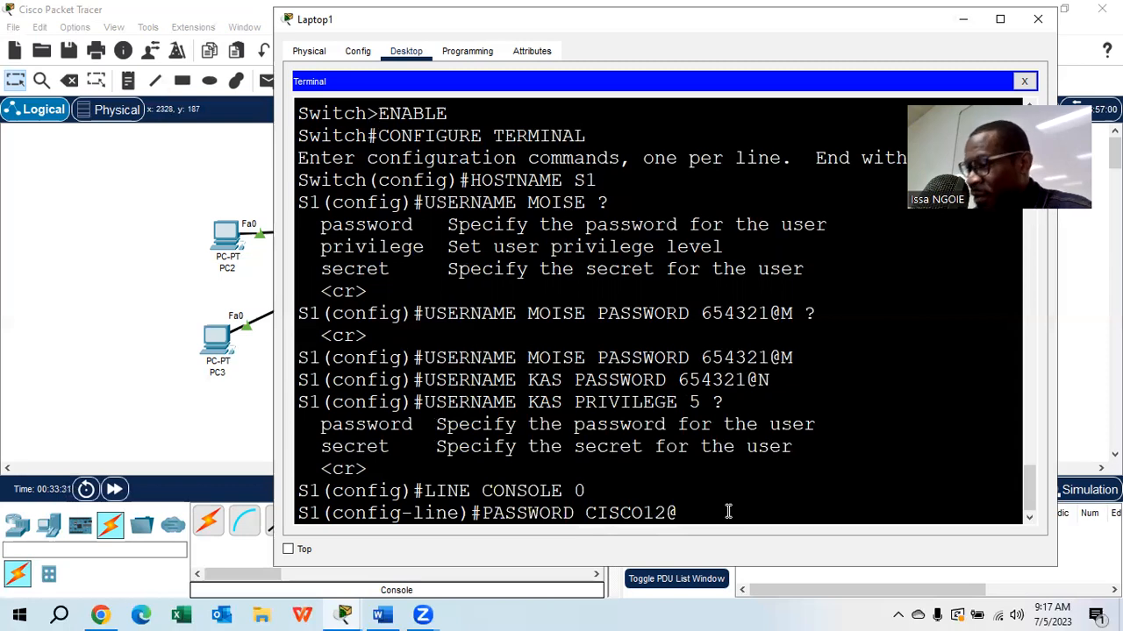
key("Return")
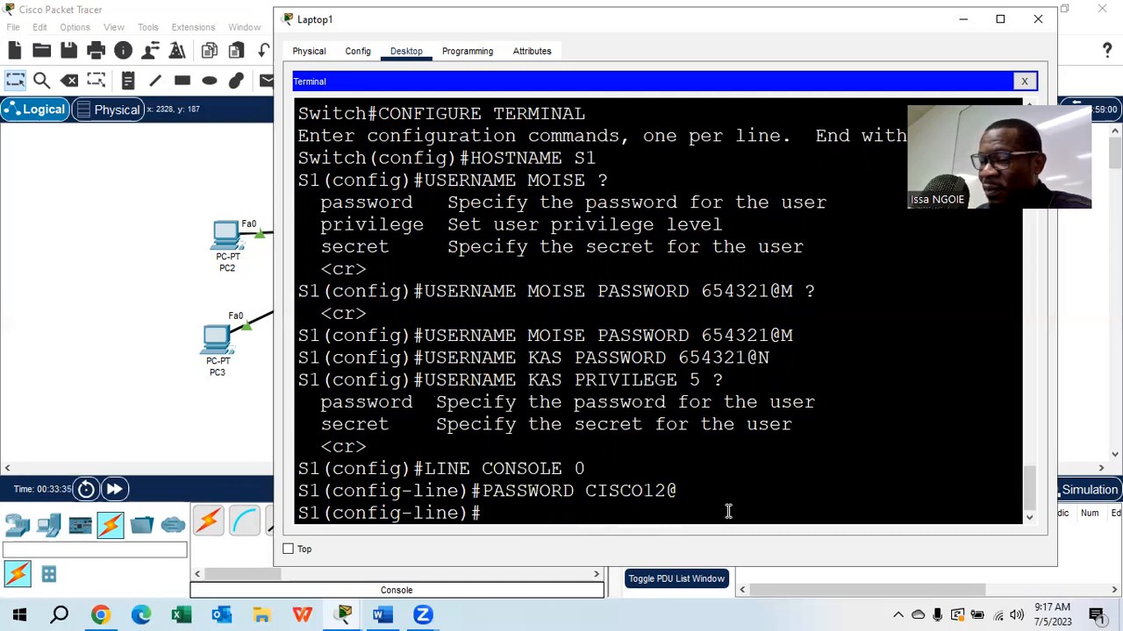
- Require console logins to use the local user accounts with LOGIN LOCAL
type("LOGIN LOCAL")
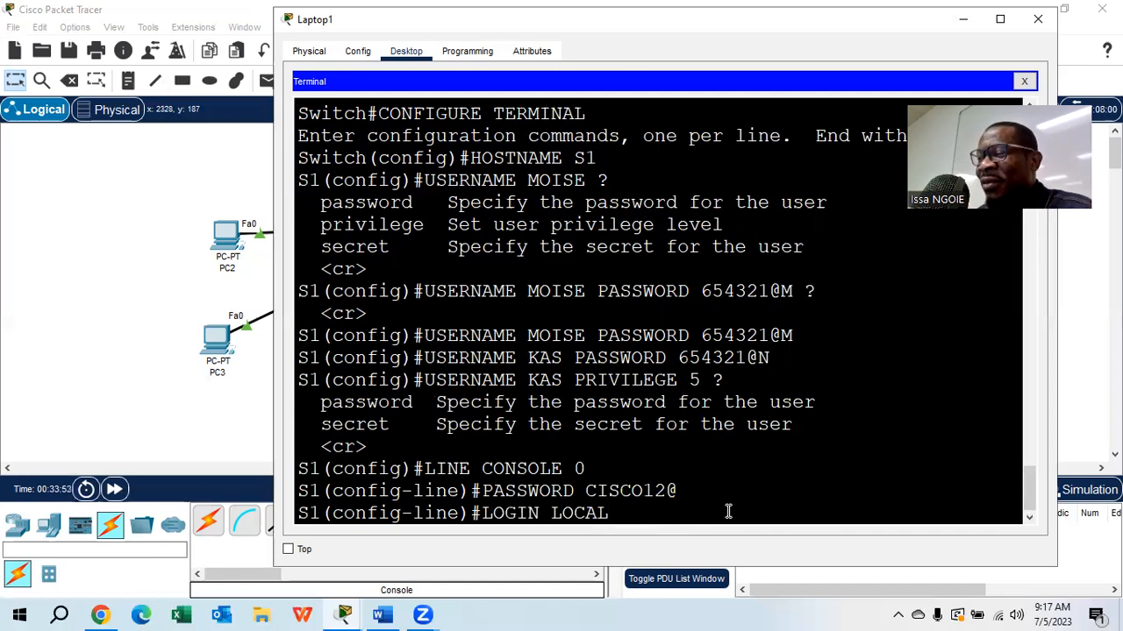
key("Return")
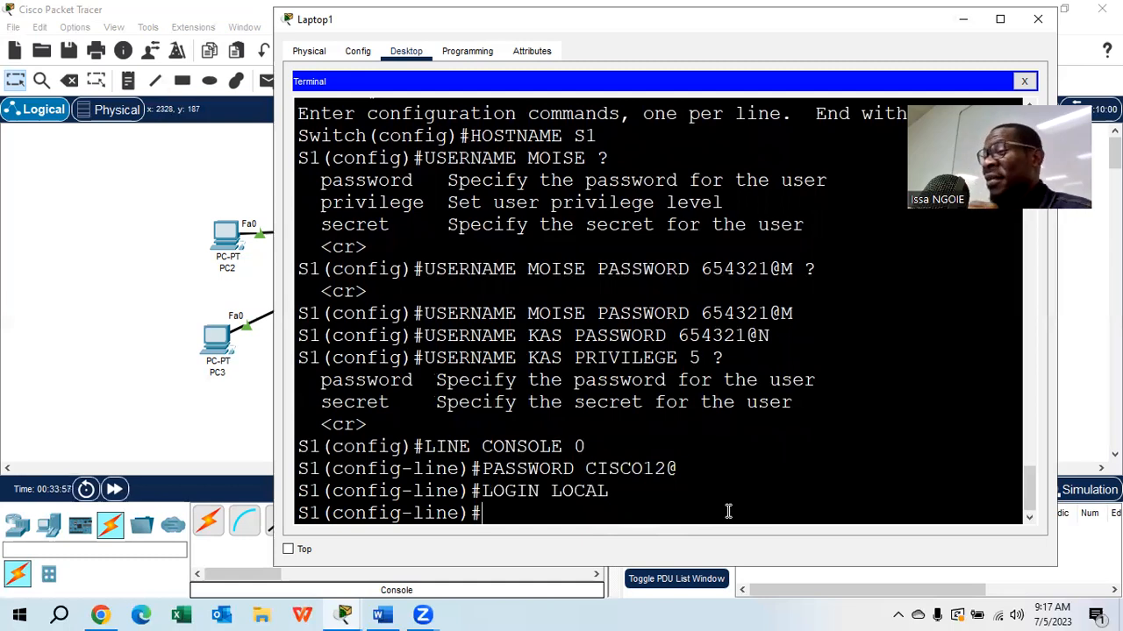
left_click_drag(586, 313, 527, 313)
left_click_drag(805, 313, 704, 311)
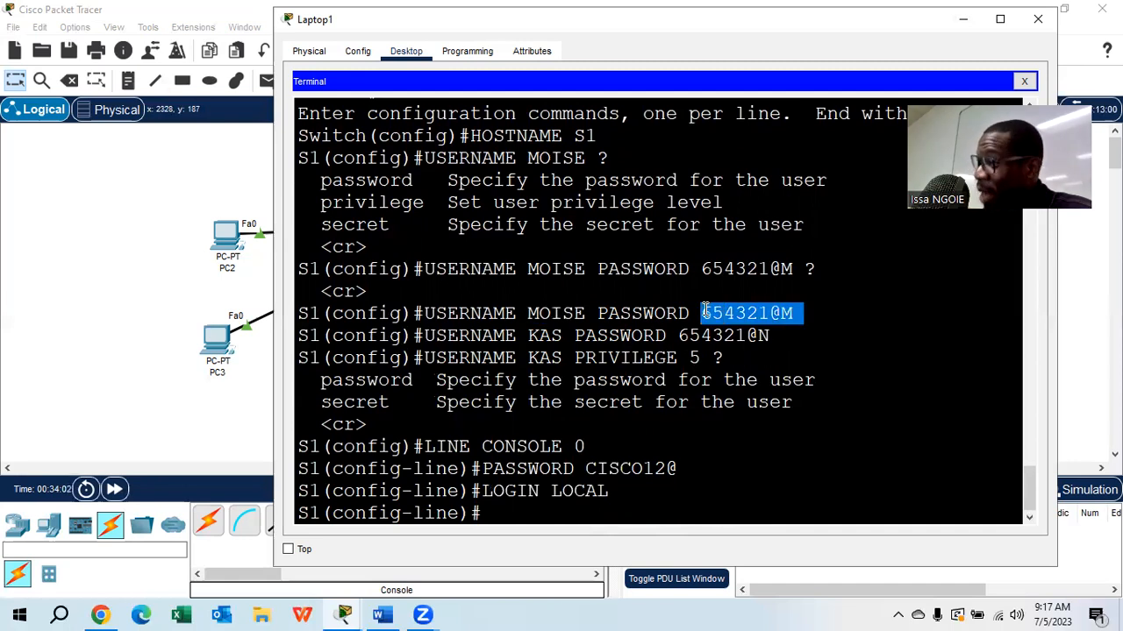
left_click_drag(573, 335, 529, 336)
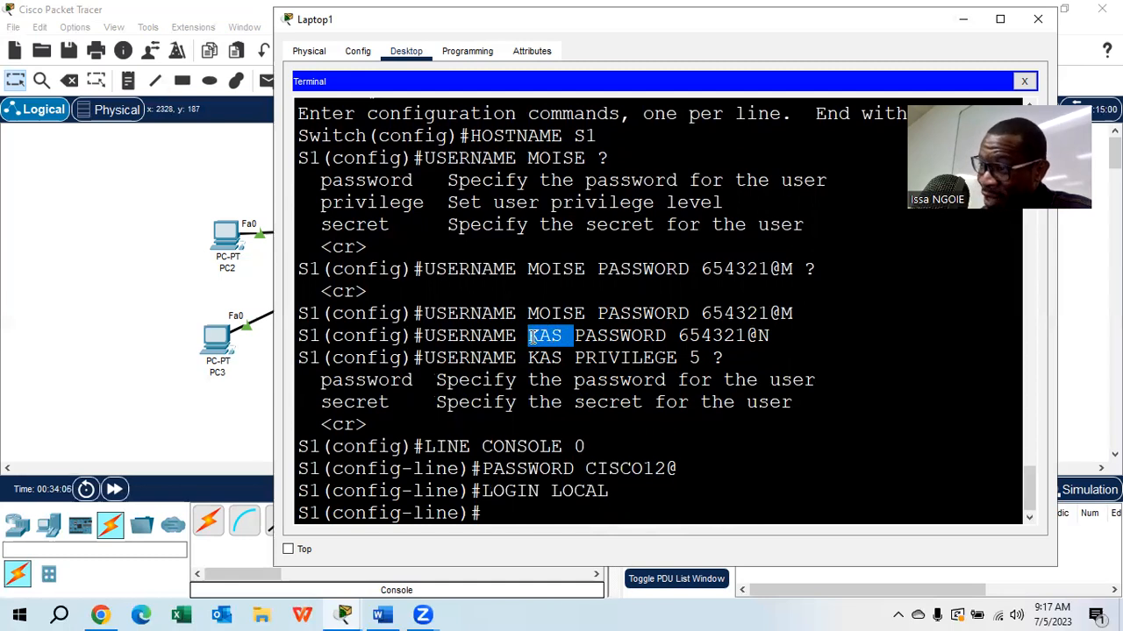
left_click_drag(776, 336, 681, 336)
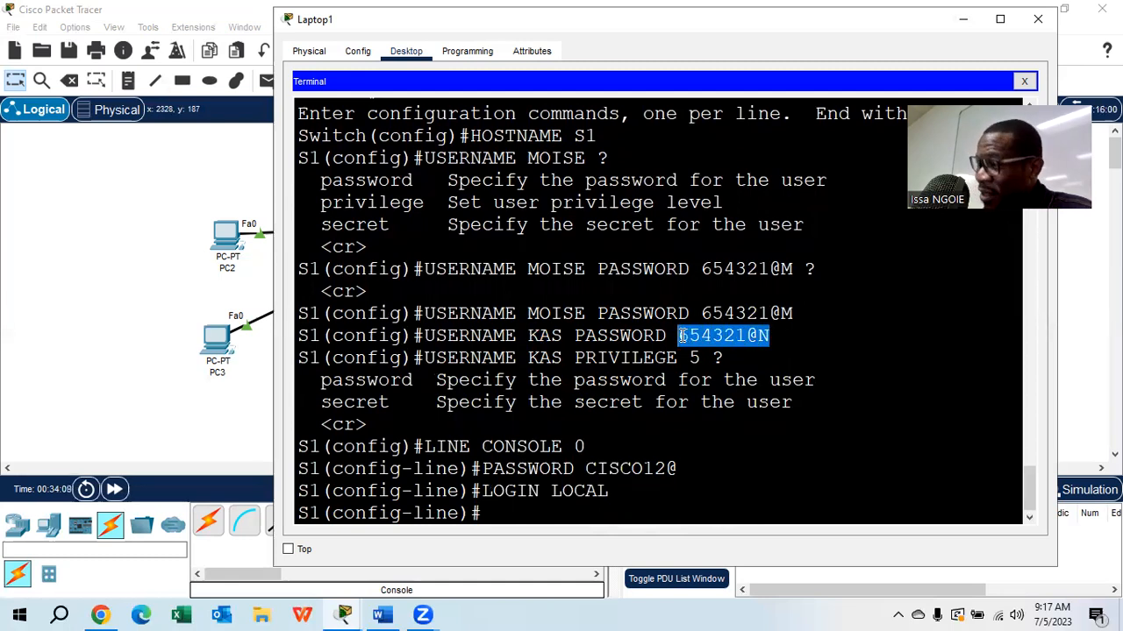
- Exit line configuration, global configuration and privileged mode with EXIT to end the console session
left_click(521, 511)
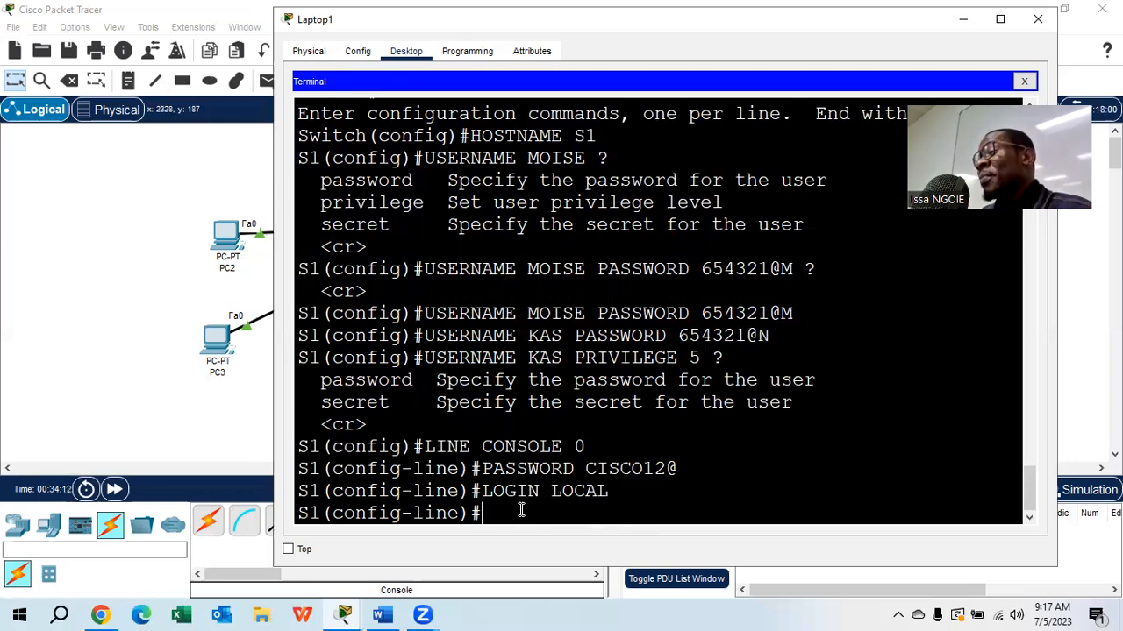
type("EXIT")
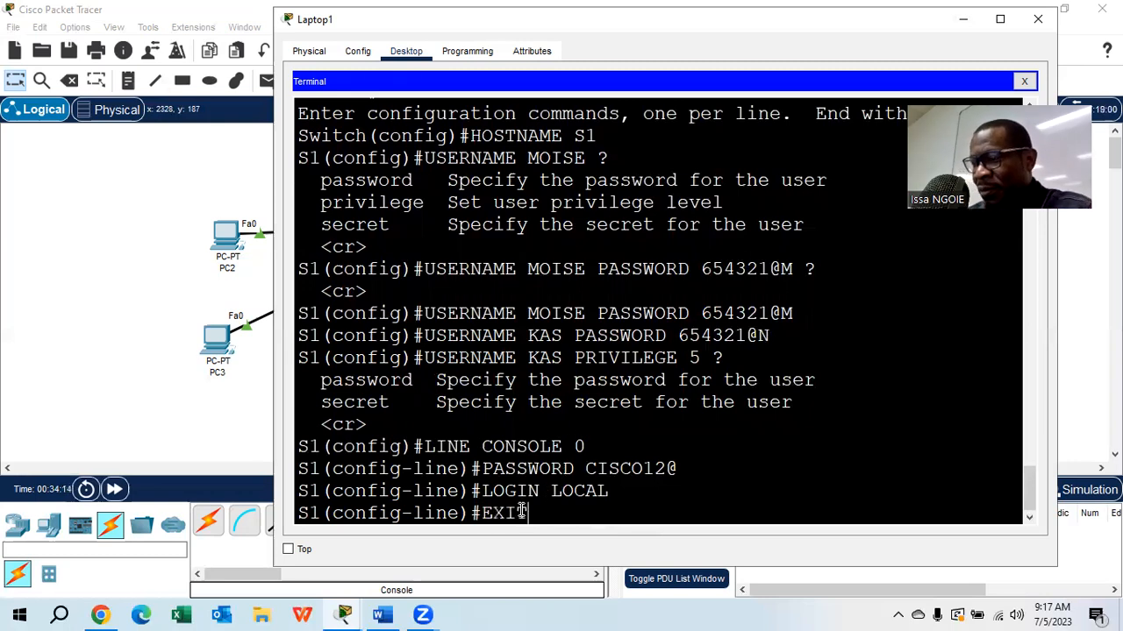
key("Return")
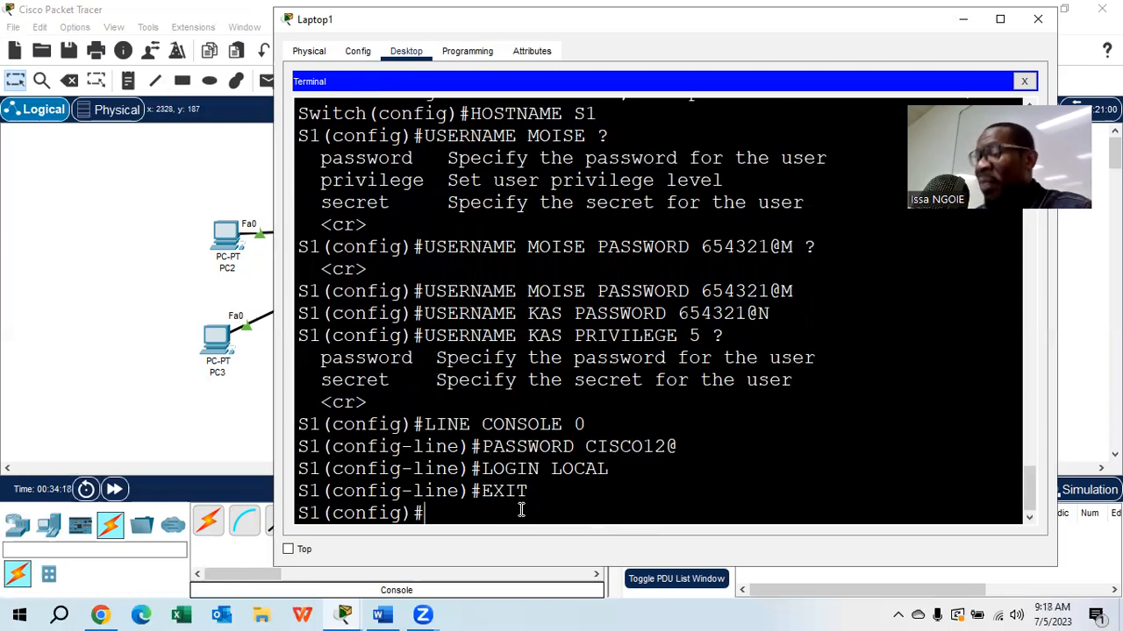
type("EXIT")
key("Return")
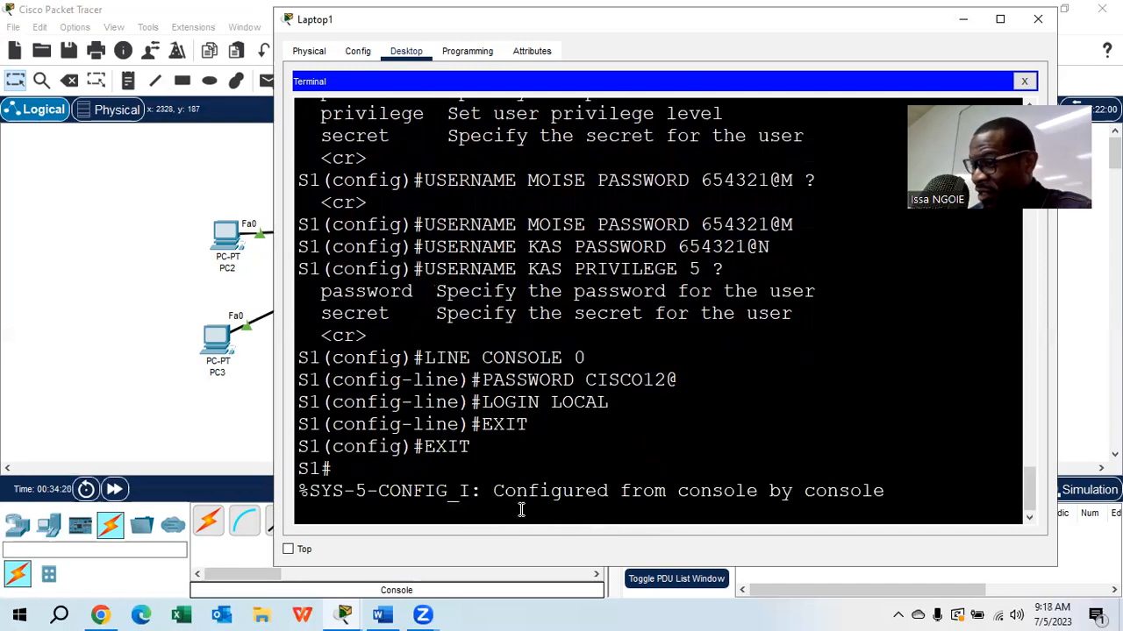
key("Return")
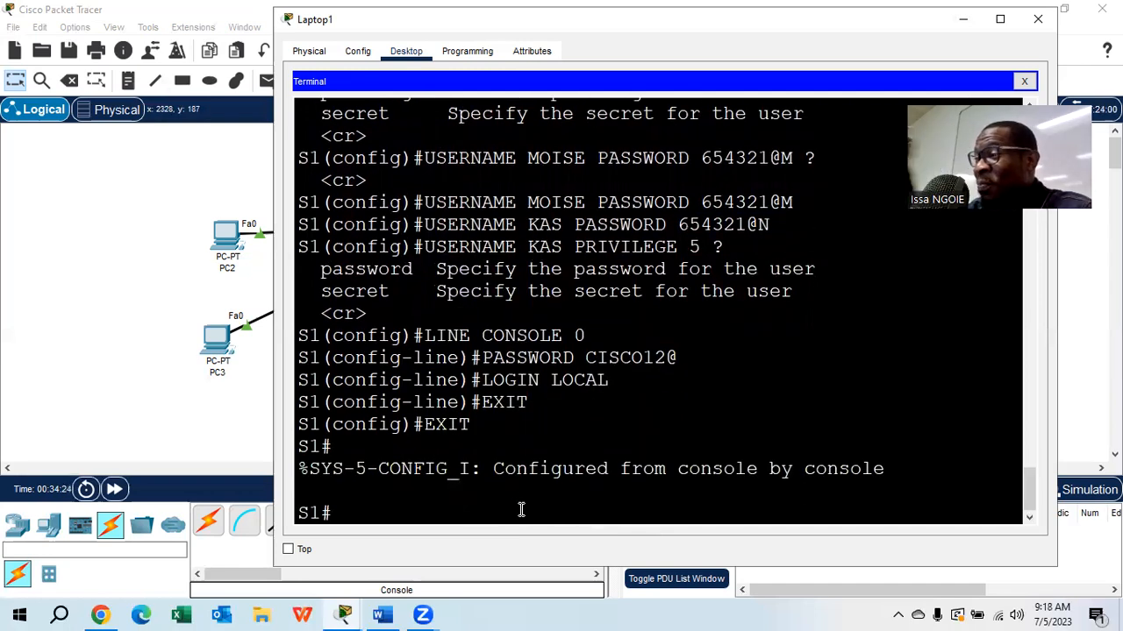
type("EXIT")
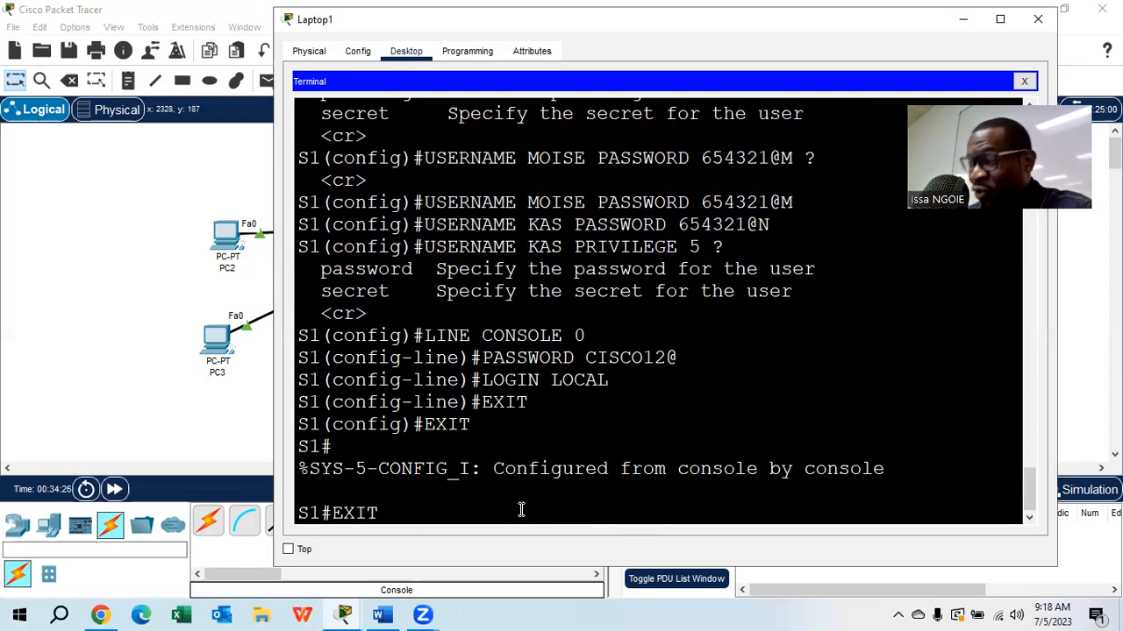
key("Return")
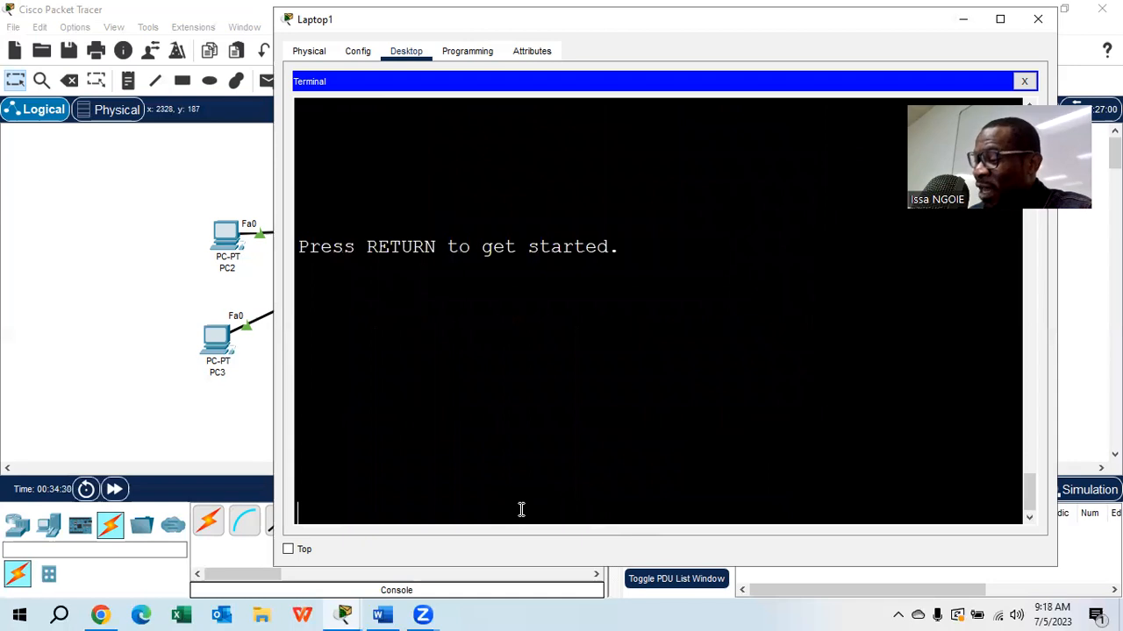
- Restart the console session and log in with the first user's username and account password
key("Return")
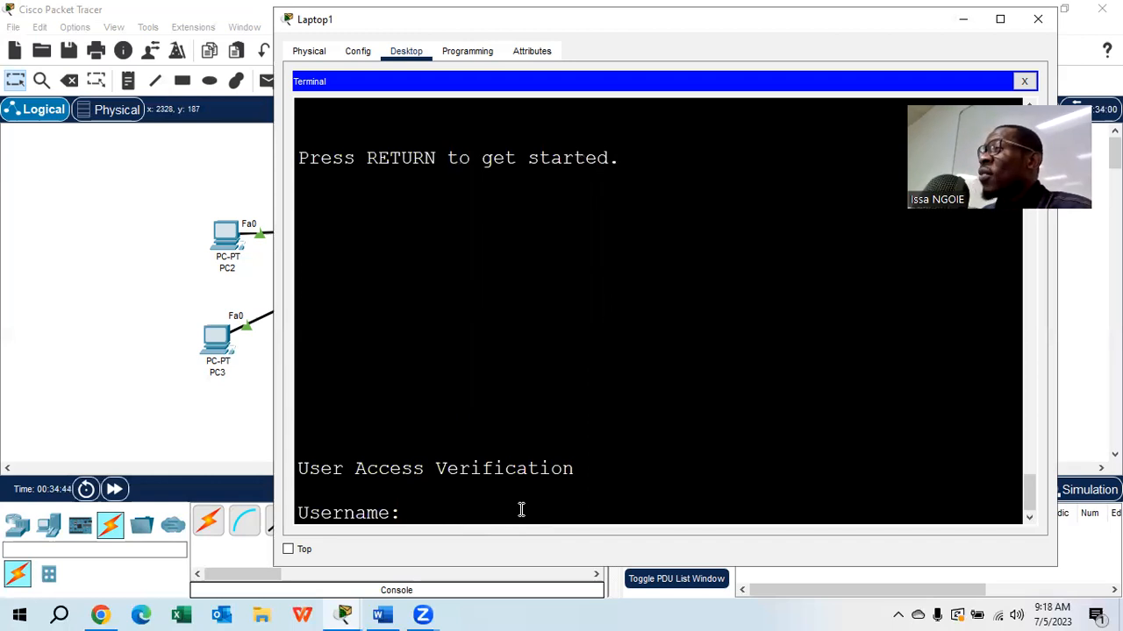
type("MOISE")
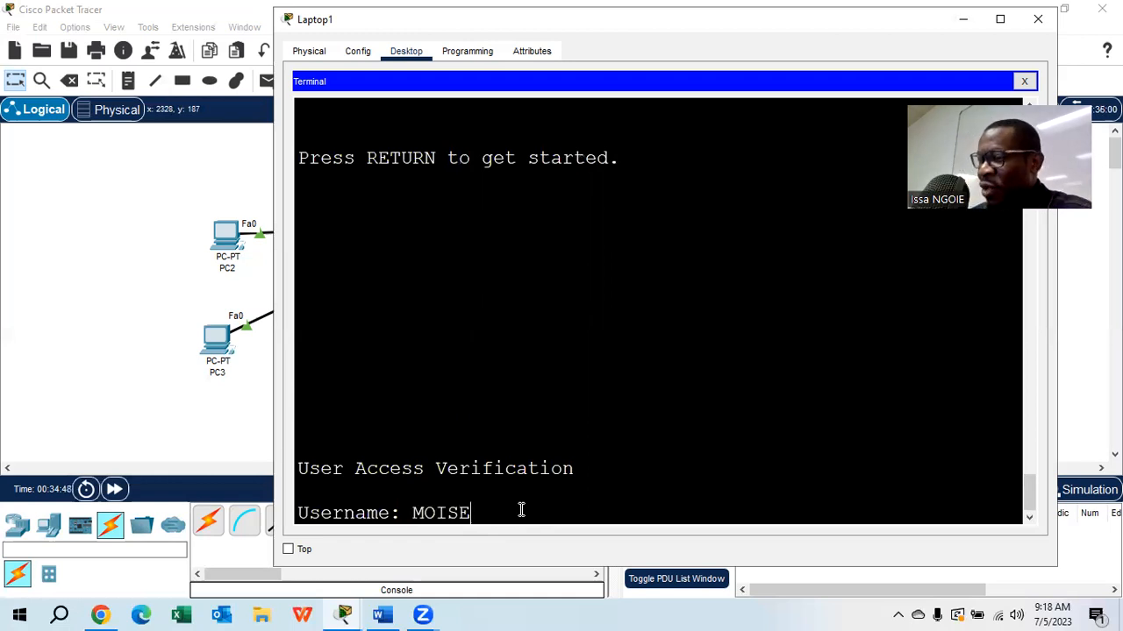
key("Return")
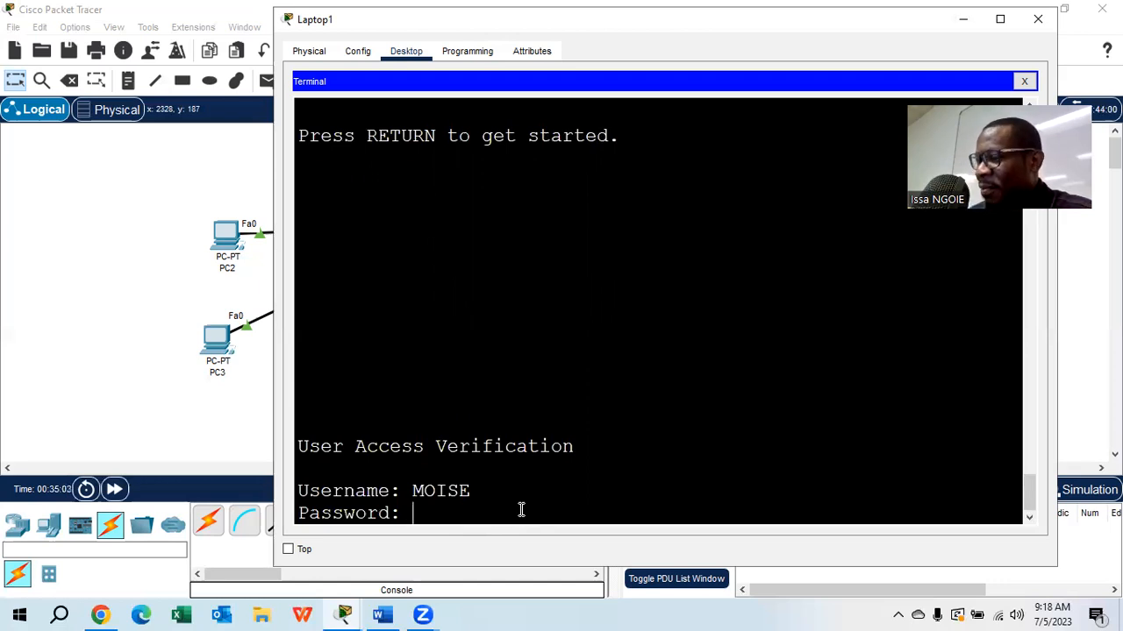
key("Return")
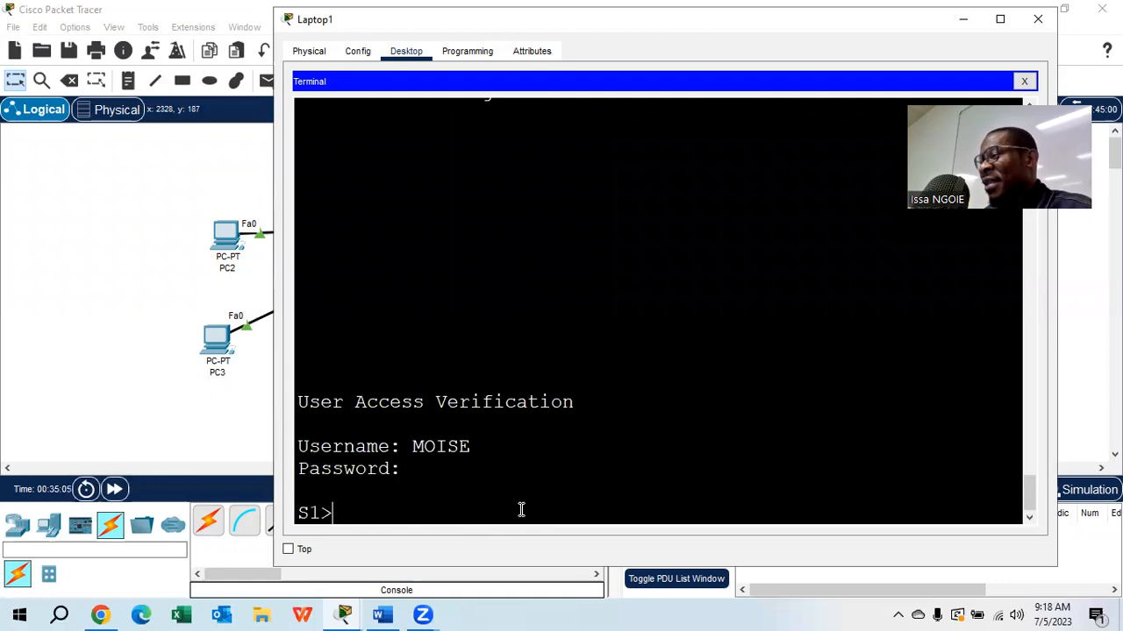